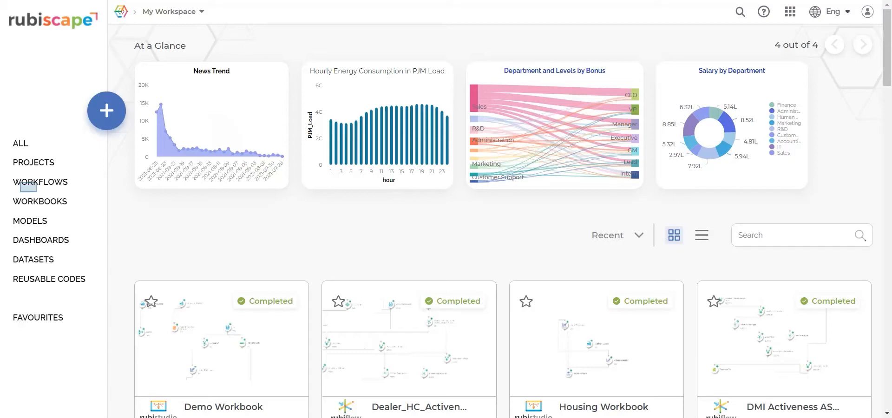
Step: From the + Create menu, open the Create Dataset chooser under Data Connectivity
click(29, 183)
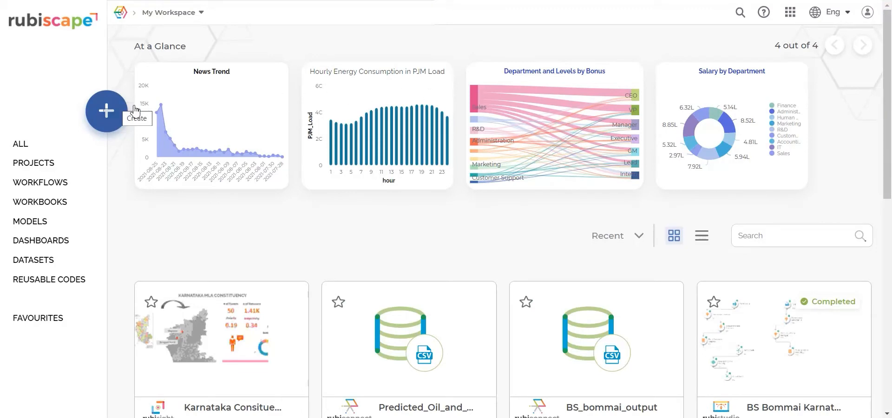
click(113, 115)
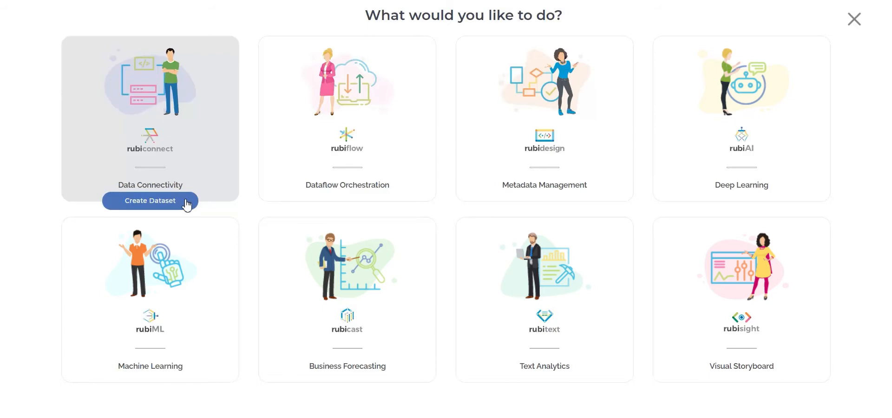
click(186, 202)
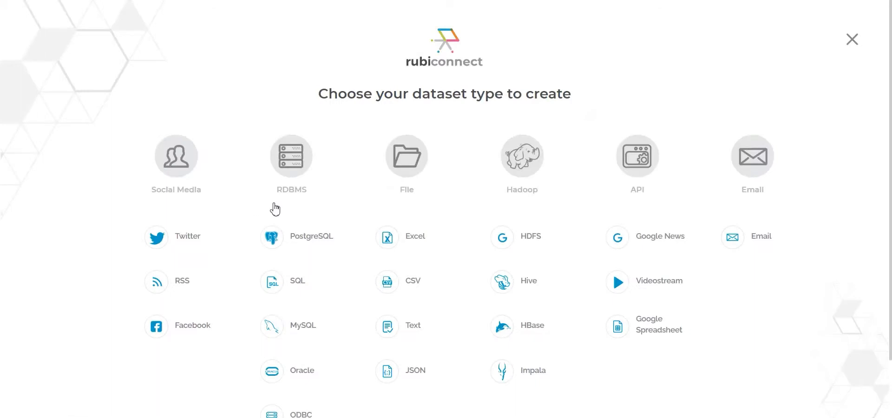
Step: Create a CSV dataset named 'Housing - Boston' from Boston Housing.csv
click(411, 284)
click(272, 92)
text(Housing - Boston)
click(388, 290)
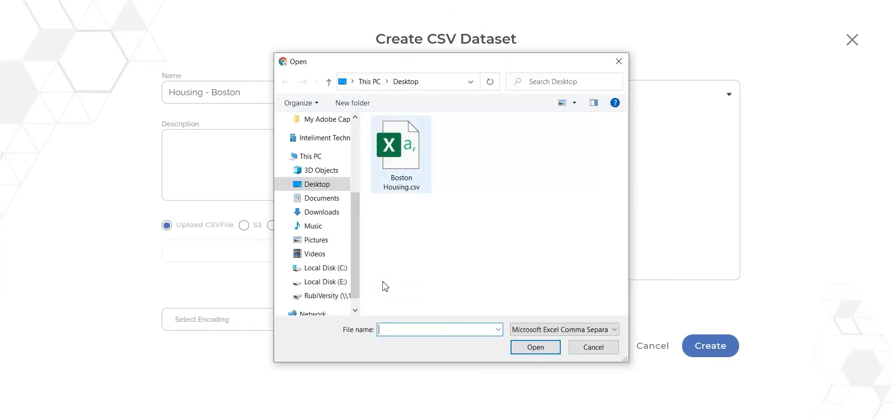
double_click(400, 144)
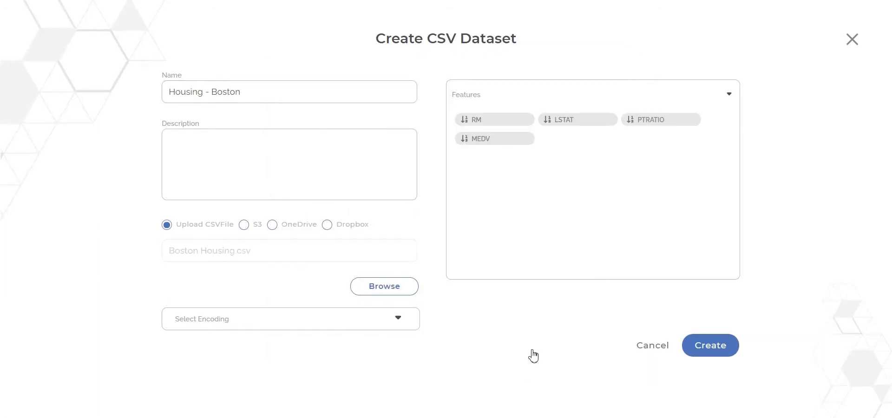
click(726, 350)
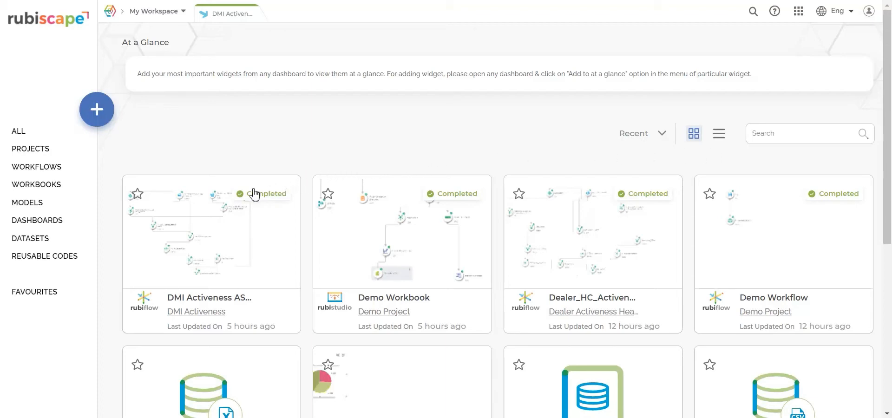
Step: Open the DMI Activeness ASM Final workflow and place a Boston Housing reader node on its canvas
click(214, 230)
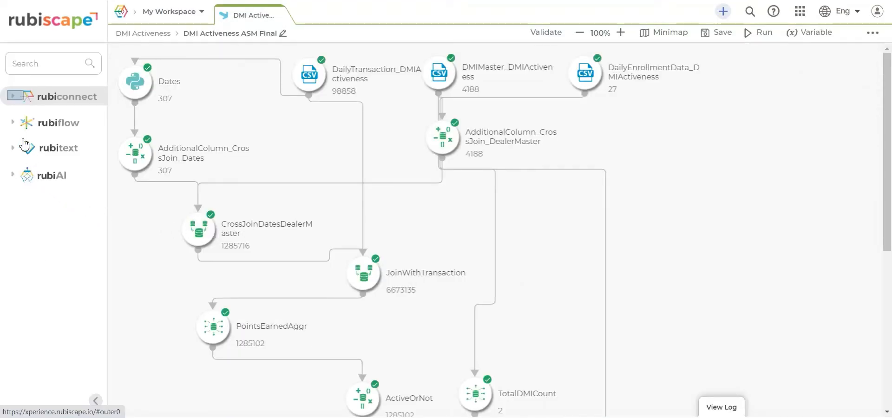
click(18, 97)
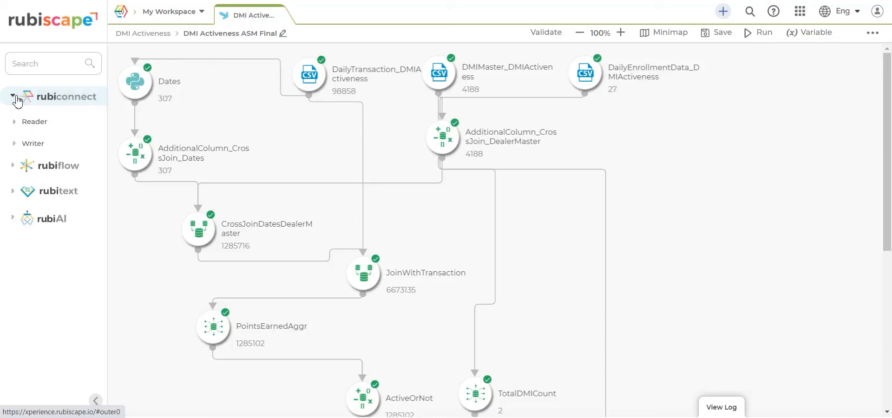
click(18, 124)
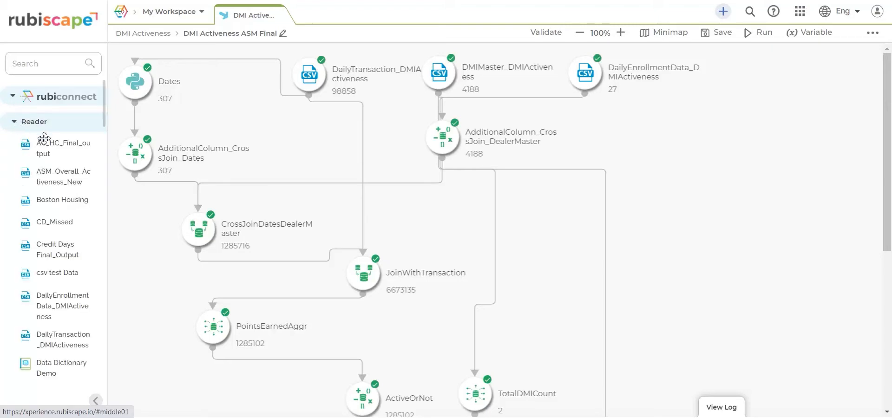
drag(58, 201, 669, 137)
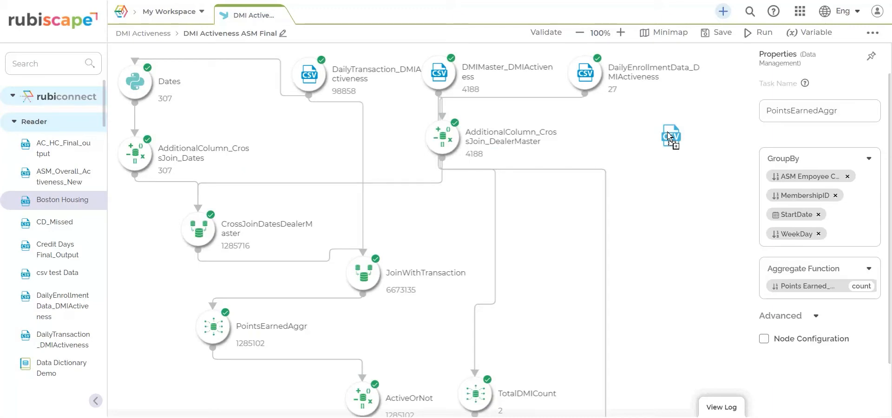
drag(669, 137, 668, 136)
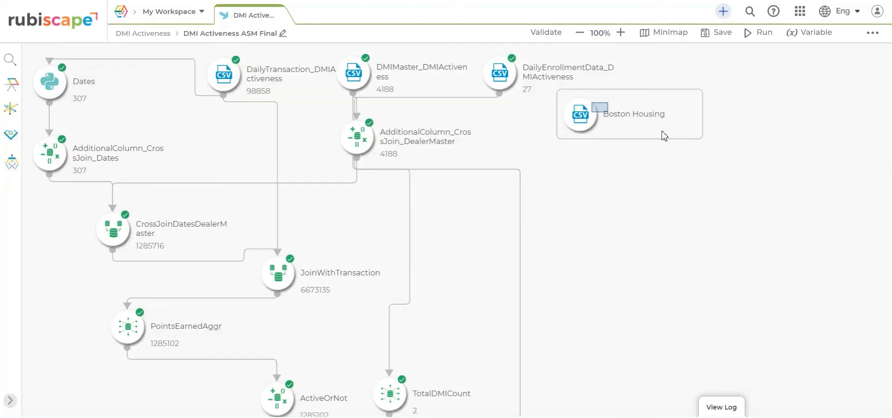
click(603, 112)
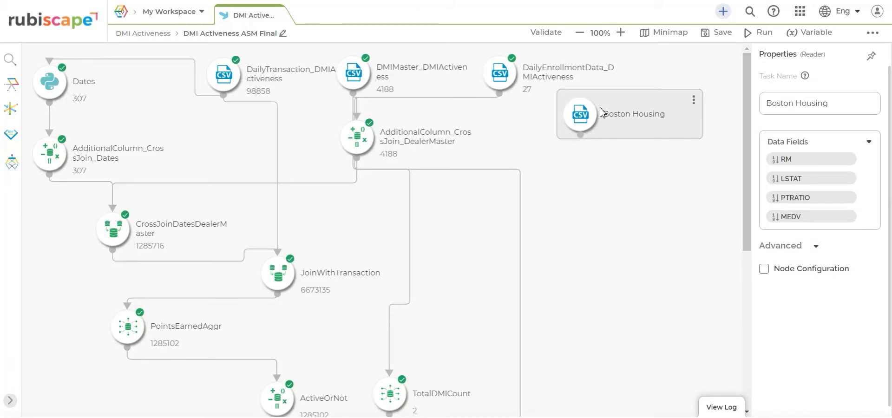
drag(600, 109, 602, 108)
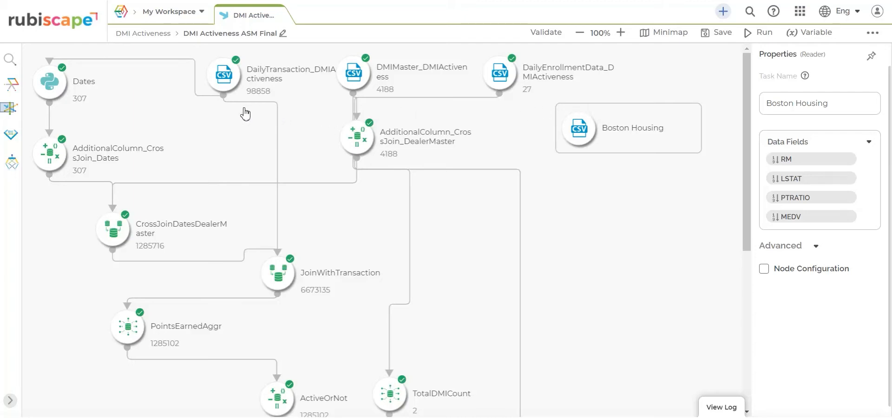
Step: Add a Data Preparation Aggregation node below Boston Housing and link Boston Housing's output into it
click(9, 113)
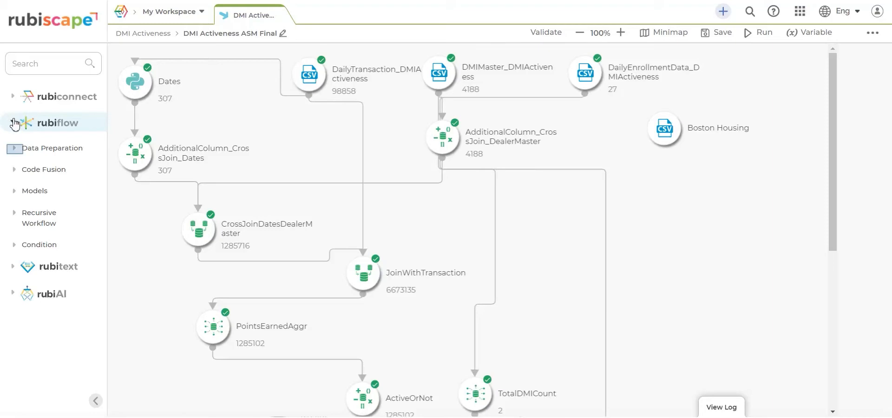
click(15, 149)
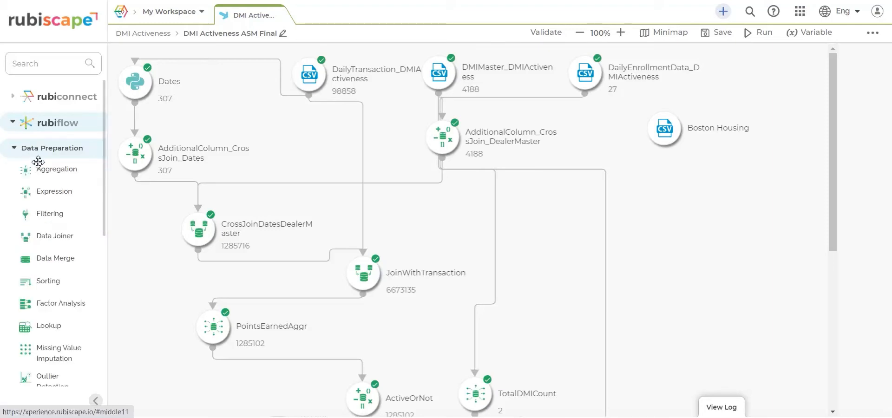
drag(68, 169, 663, 187)
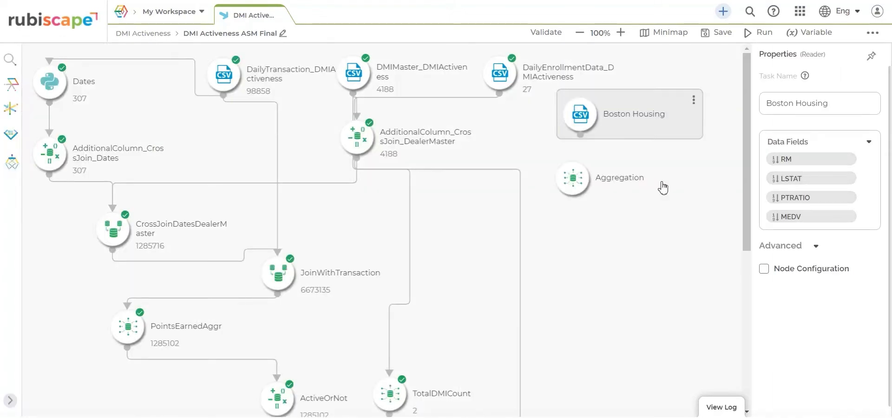
drag(580, 135, 567, 177)
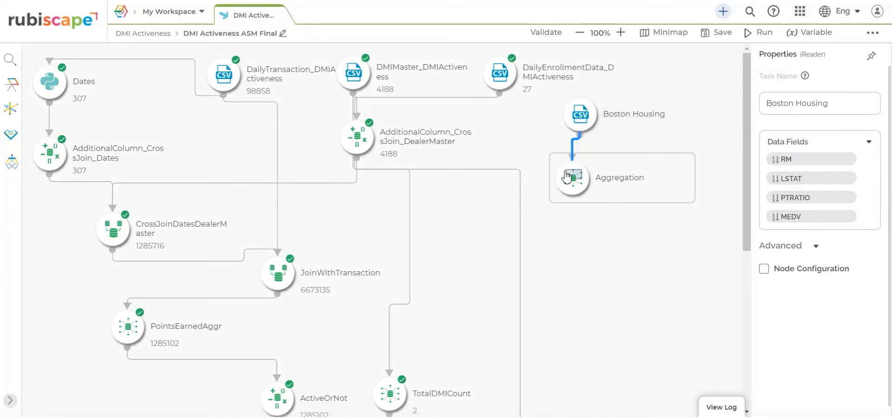
click(575, 179)
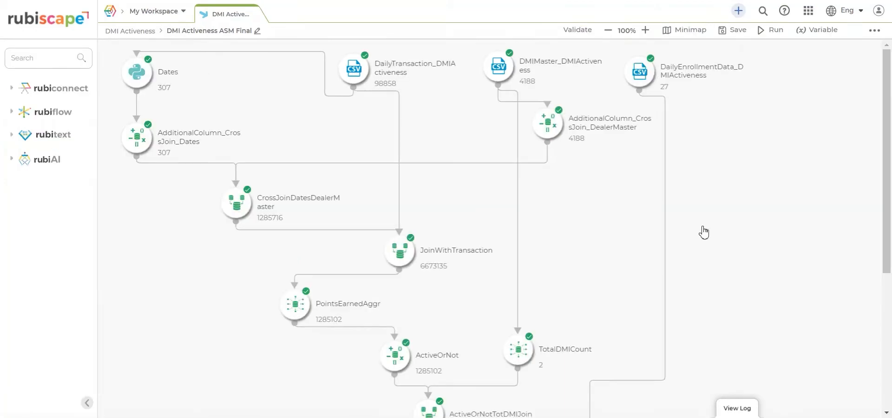
Step: Expand rubiflow's Data Preparation tools, then scroll the workflow canvas down and back up
click(14, 114)
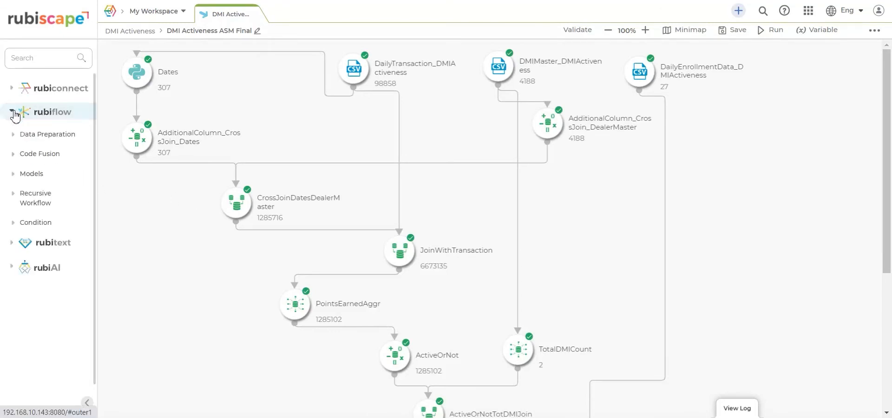
click(18, 136)
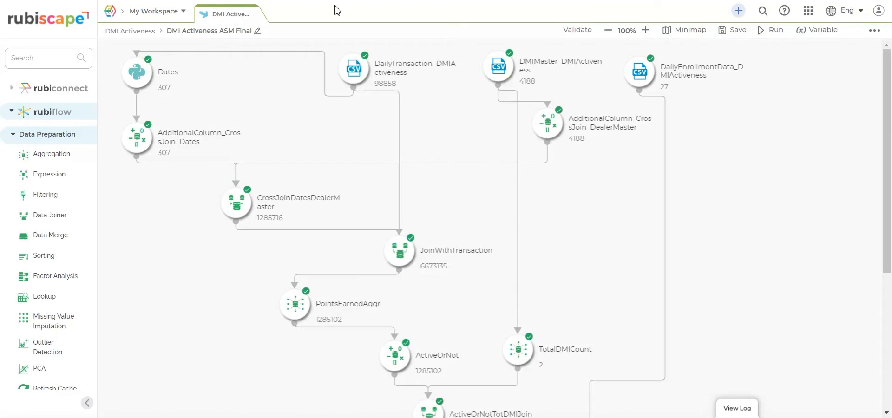
drag(884, 139, 878, 309)
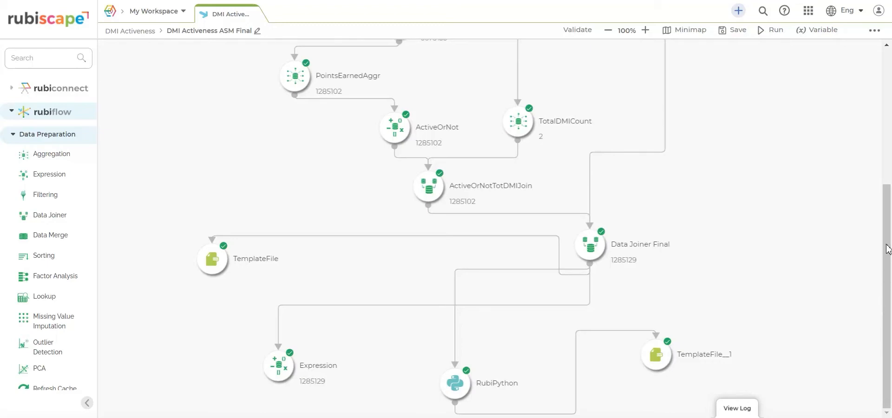
drag(887, 200, 890, 58)
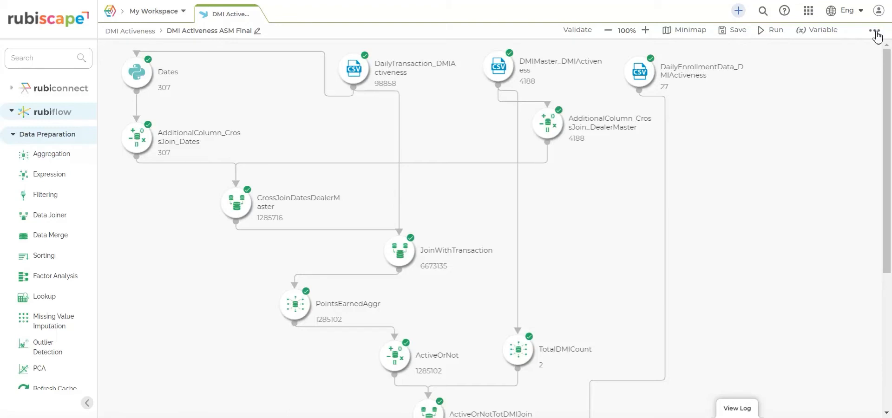
Step: Start a new workflow schedule named 'Scheduler' with description 'To schedule this workflow'
click(876, 31)
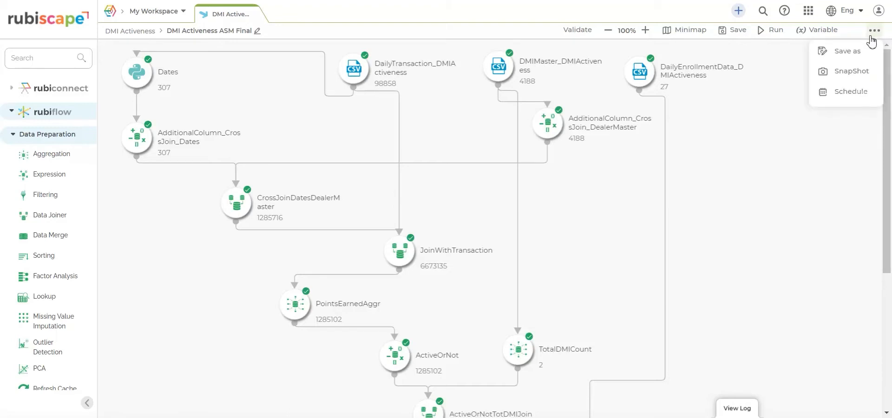
click(864, 92)
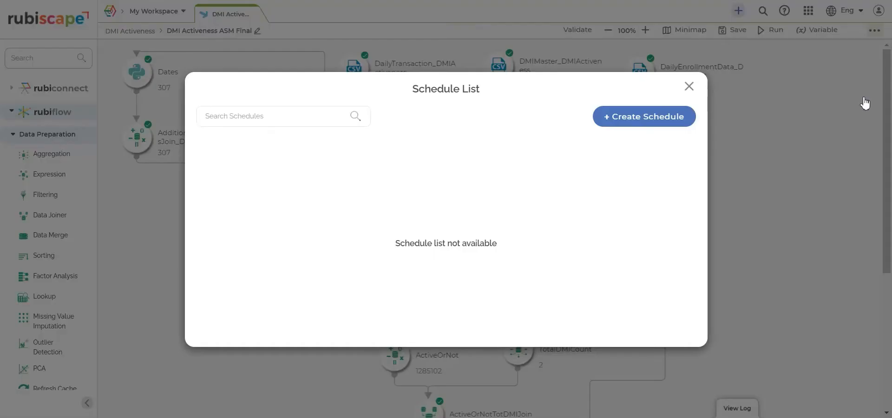
click(644, 120)
click(494, 75)
text(Scheduler)
click(439, 144)
text(To schedule this workflow)
Step: Set the schedule to run at 01:00 from 2021-09-04 to 2021-09-05
click(424, 257)
click(434, 140)
click(546, 256)
click(551, 139)
click(395, 302)
scroll(381, 307, down, 1)
click(359, 317)
click(432, 276)
scroll(433, 277, down, 2)
Step: Enter the notification e-mail and the message 'This is your daily schedule', then create the schedule
click(378, 265)
key(Tab)
text(This is your daily schedule)
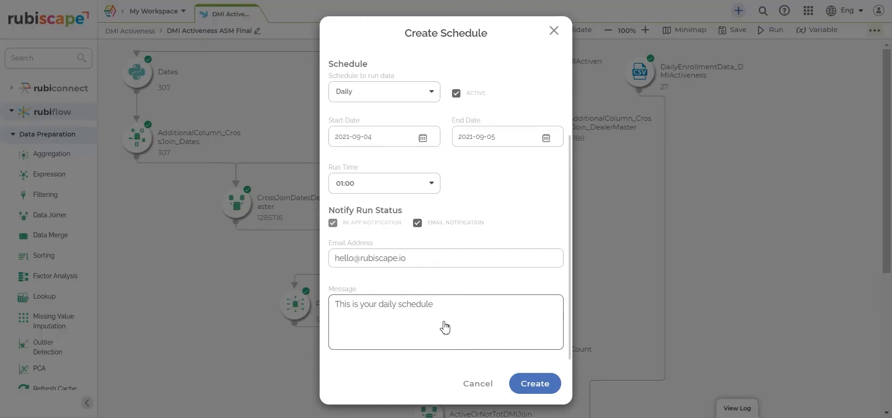
click(531, 383)
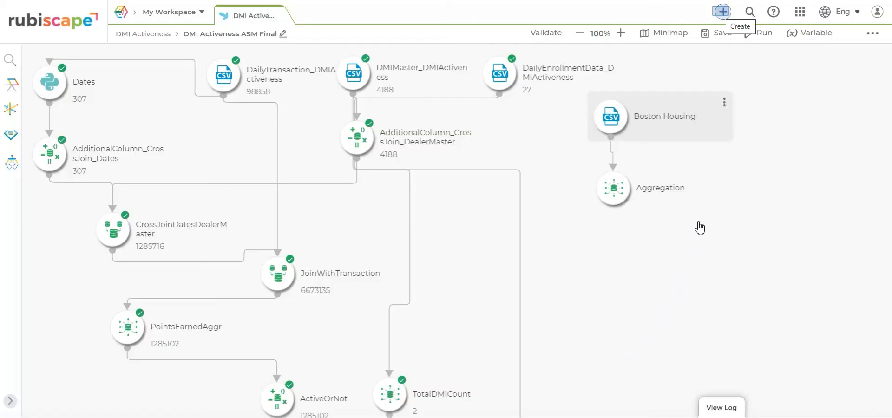
Step: Choose Create workbook from the + Create menu in the top bar
click(723, 14)
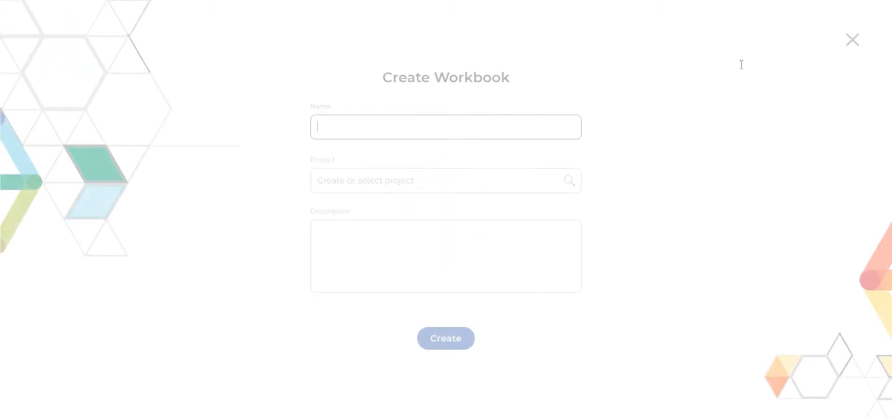
Step: Create the workbook 'My Workbook' in the new project 'My Project'
text(My Workbook)
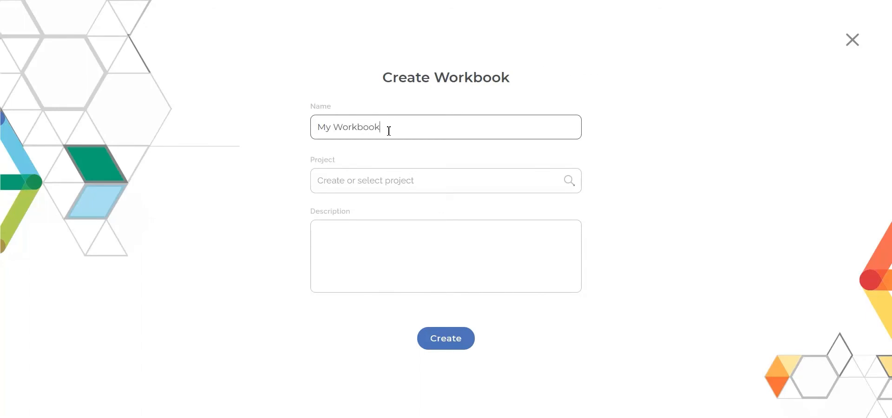
click(360, 181)
text(My Project)
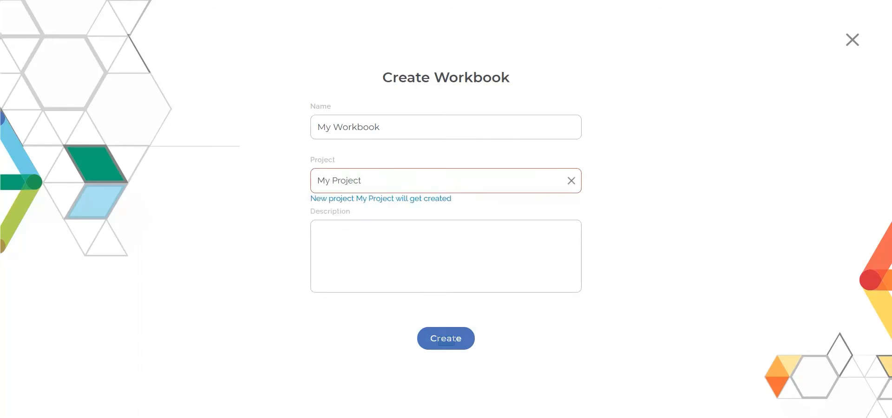
click(447, 341)
Step: Search the rubiconnect readers for 'iris' and add the Iris reader to the canvas
click(13, 97)
click(14, 123)
click(55, 70)
text(iris)
drag(49, 152, 444, 127)
click(358, 130)
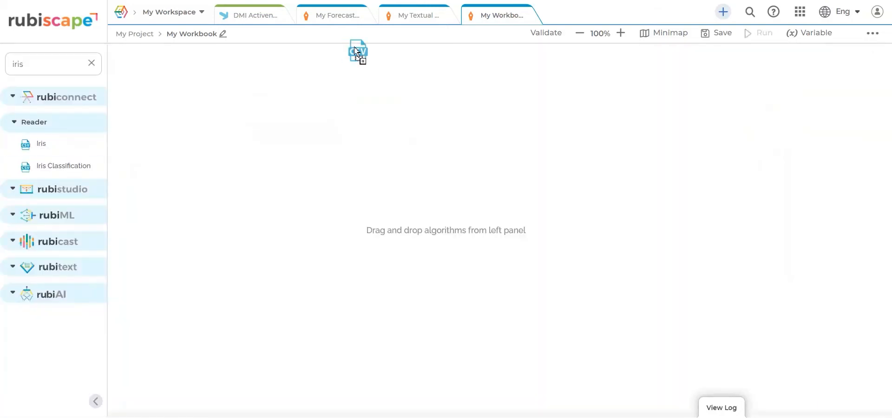
Step: Place the Iris reader node on the canvas and run it
drag(359, 53, 445, 131)
drag(444, 127, 444, 127)
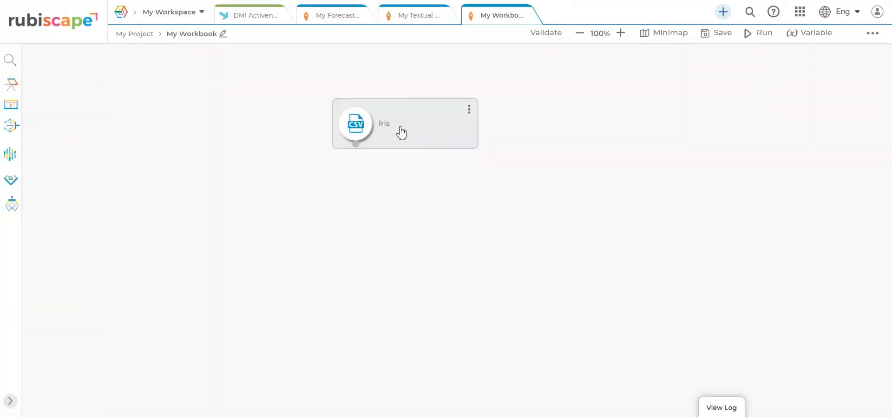
click(358, 130)
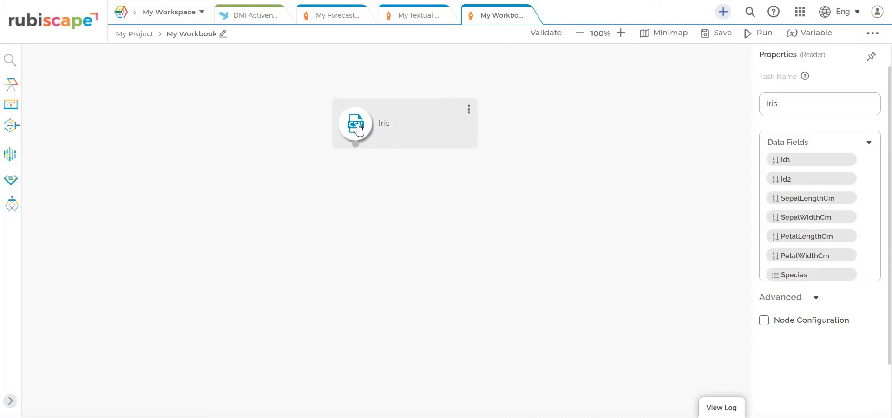
click(470, 109)
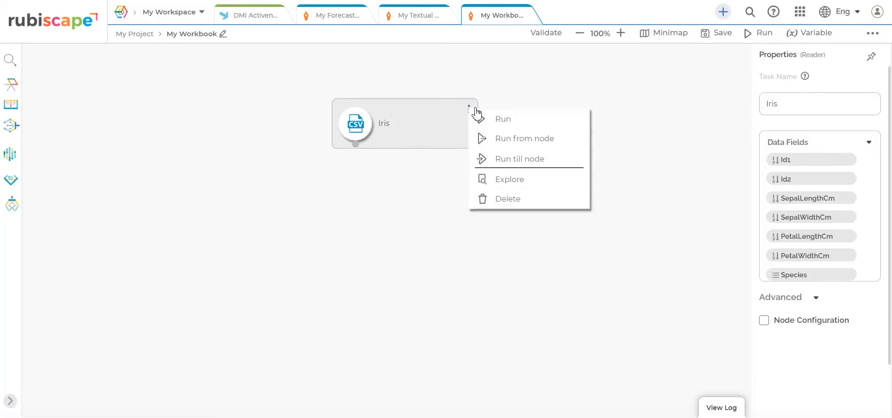
click(481, 120)
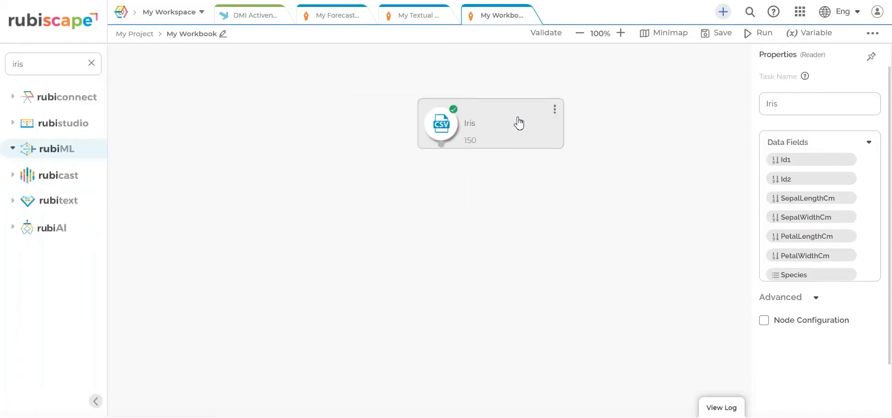
Step: Explore the 150 loaded Iris rows, then close the data view
click(555, 109)
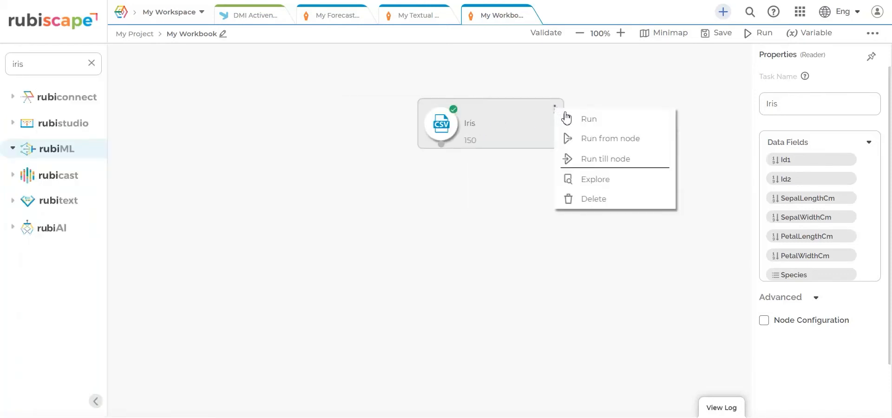
click(576, 184)
scroll(732, 189, down, 5)
scroll(735, 190, down, 3)
scroll(734, 190, up, 8)
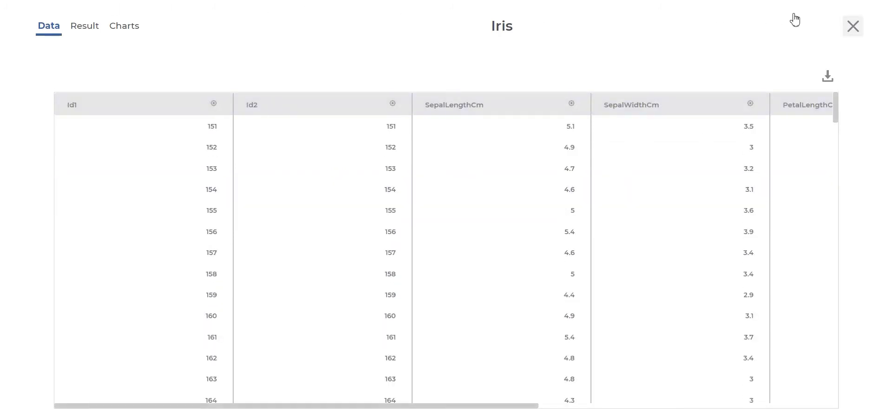
click(854, 28)
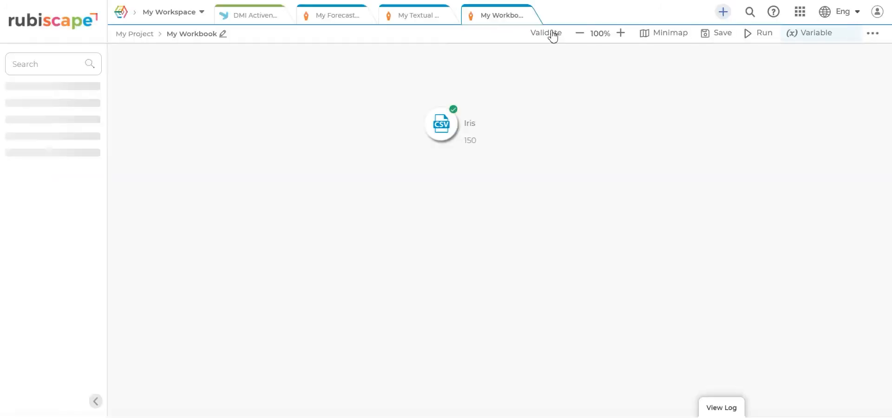
click(14, 150)
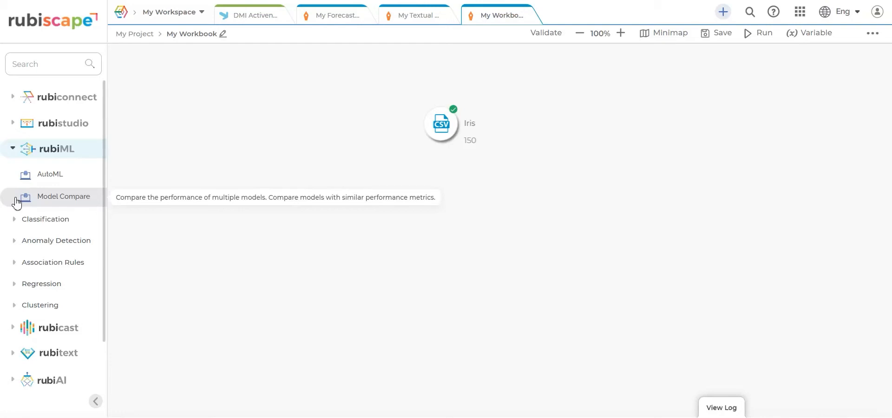
Step: Add a Decision Tree classifier below the Iris node and connect Iris's output to it
click(12, 222)
scroll(44, 330, down, 5)
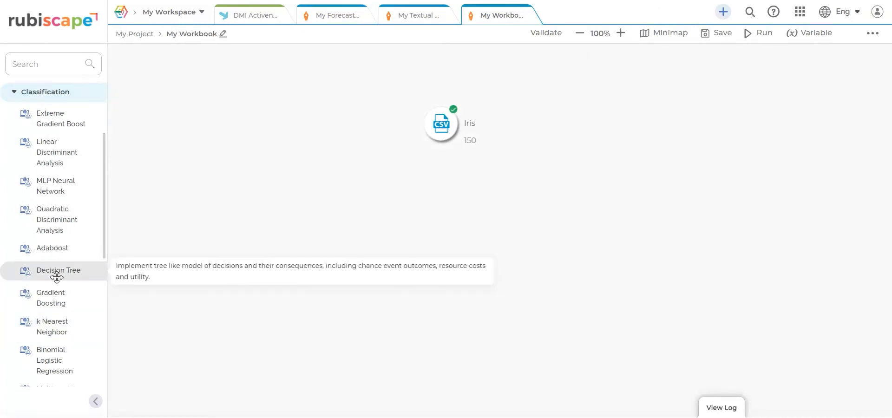
mouse_move(57, 277)
mouse_down()
mouse_move(316, 273)
mouse_move(458, 229)
mouse_move(448, 215)
mouse_move(442, 222)
mouse_up()
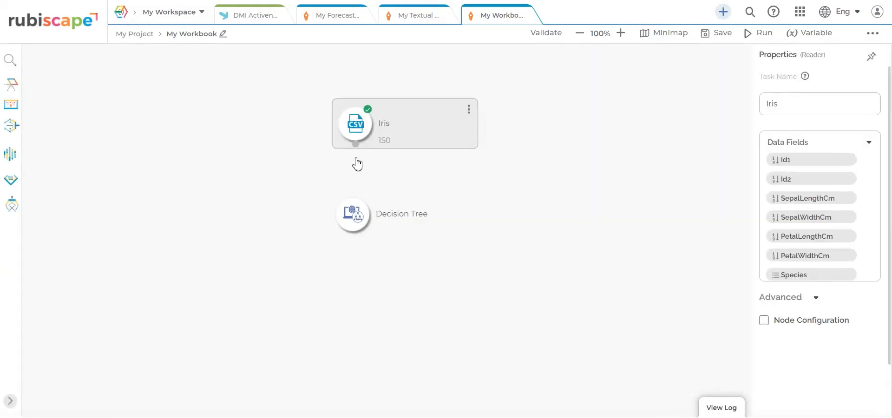
drag(354, 146, 356, 227)
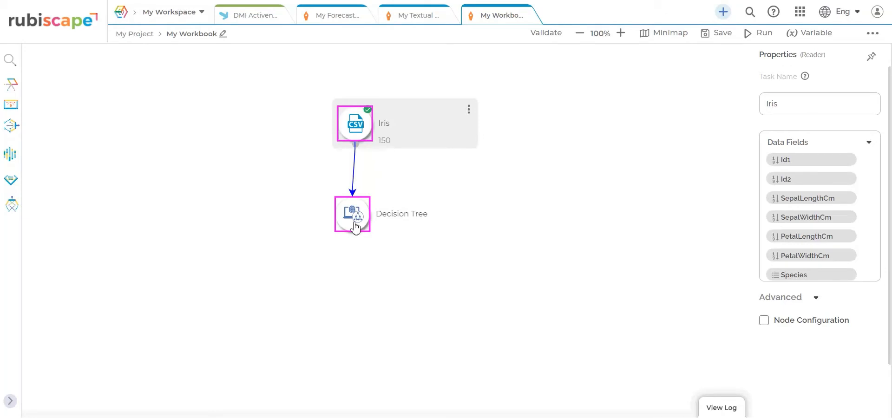
drag(356, 227, 356, 227)
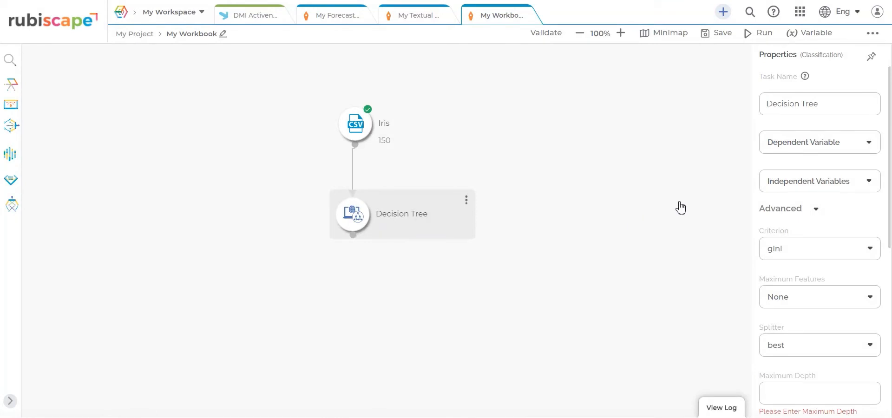
Step: Make the Decision Tree predict Species using all columns as independent variables, with maximum depth 20
click(777, 151)
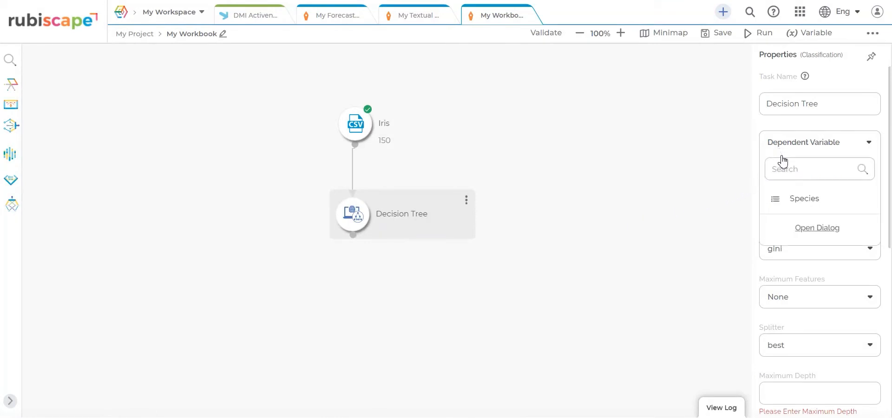
click(788, 204)
click(795, 205)
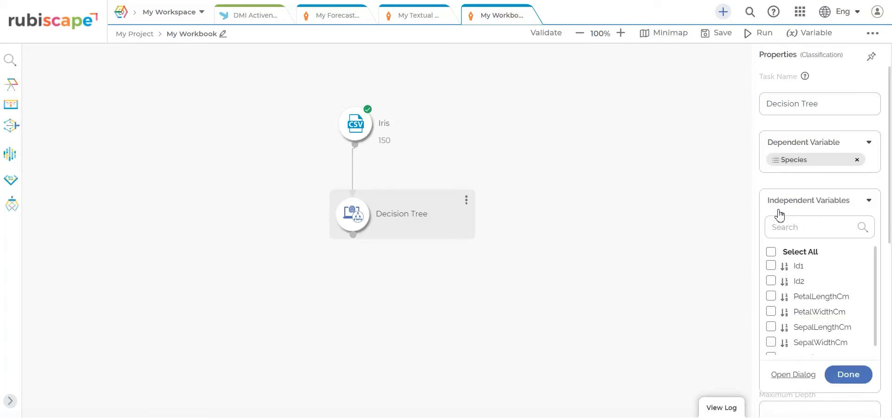
click(771, 251)
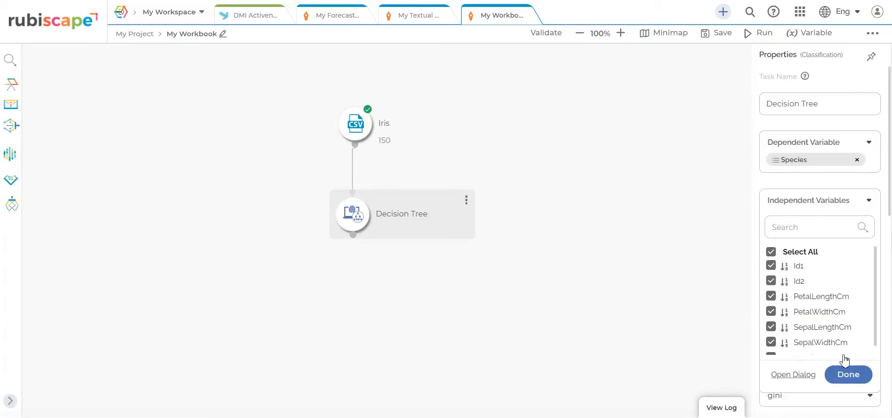
click(849, 374)
drag(890, 184, 890, 292)
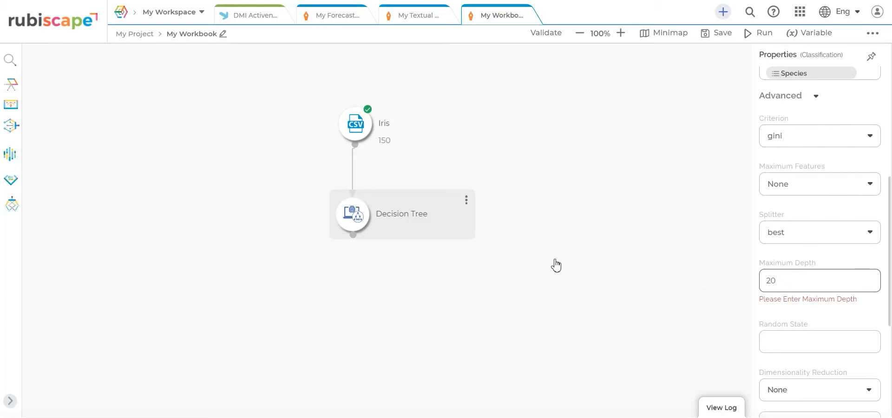
Step: Run the Decision Tree model on the 150 records
click(468, 202)
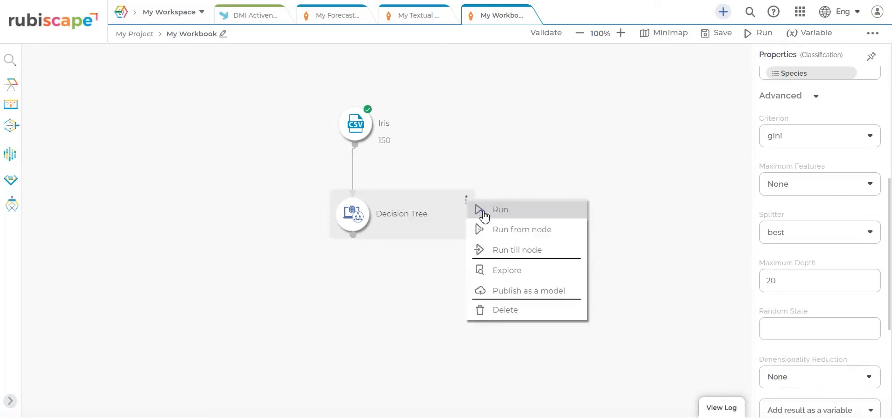
click(476, 214)
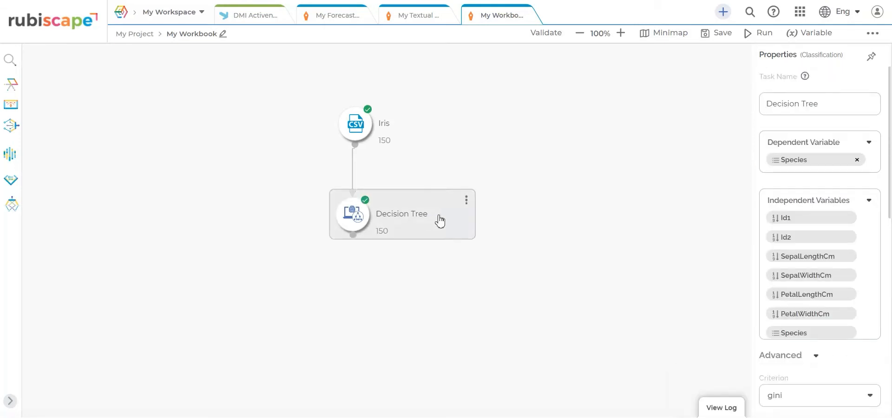
click(466, 200)
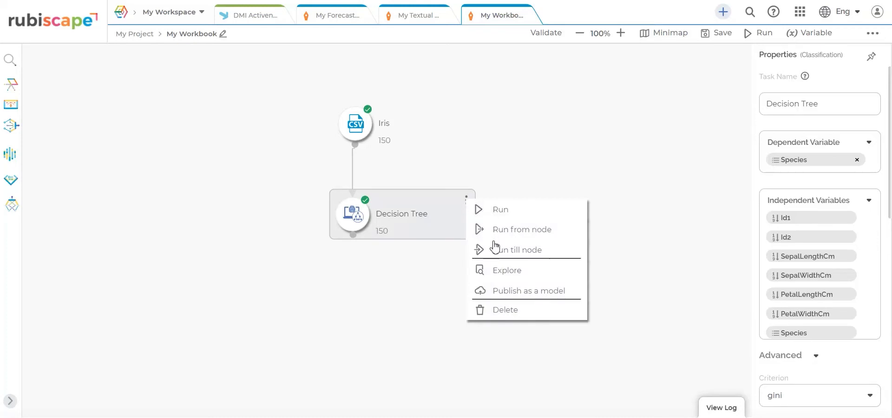
click(497, 272)
drag(864, 154, 868, 380)
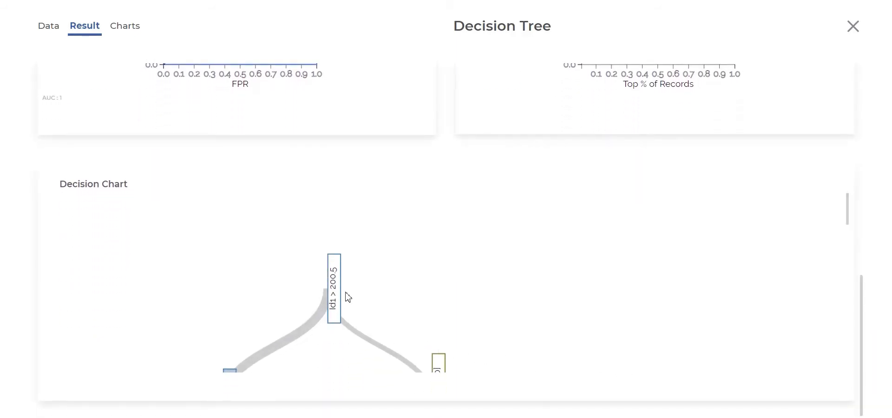
scroll(347, 292, down, 1)
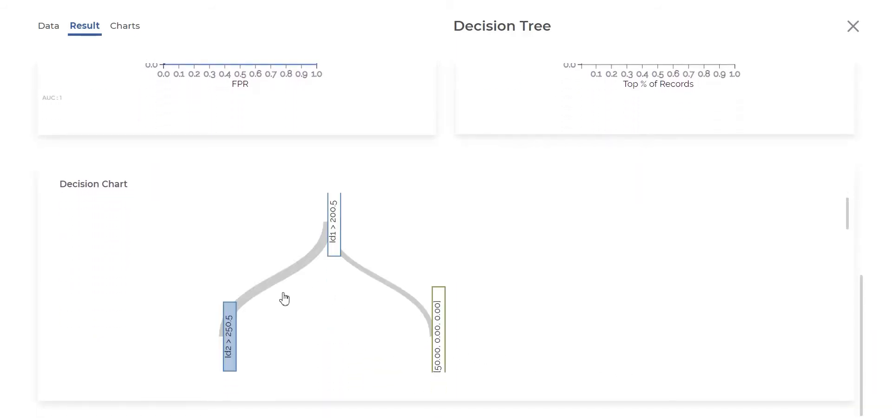
click(235, 333)
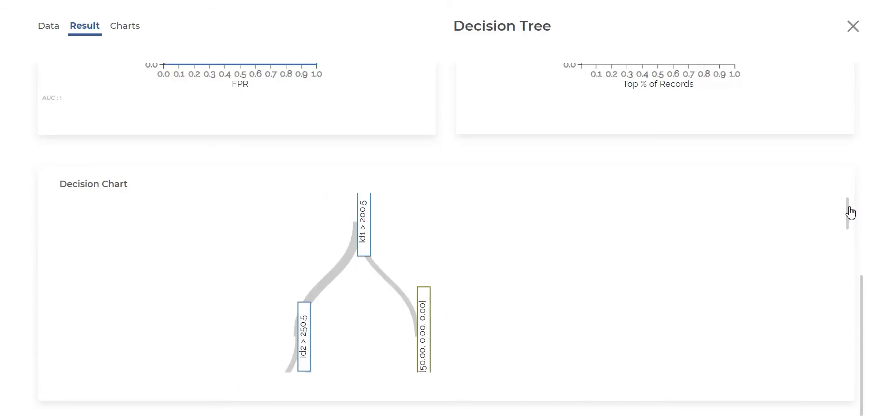
drag(851, 213, 851, 219)
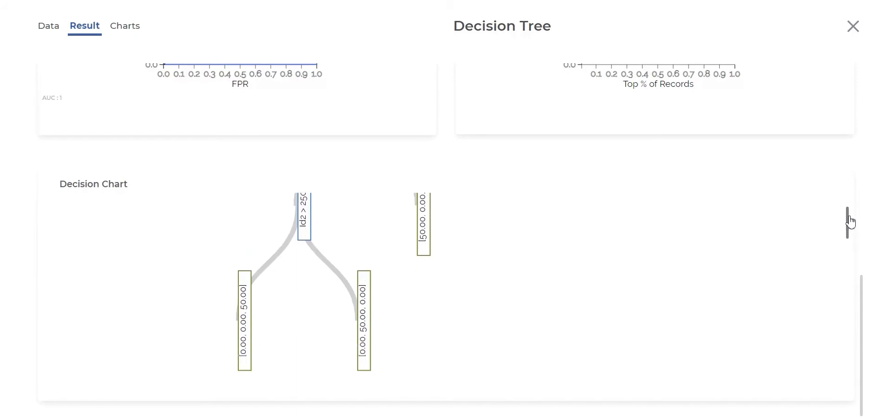
drag(851, 220, 852, 210)
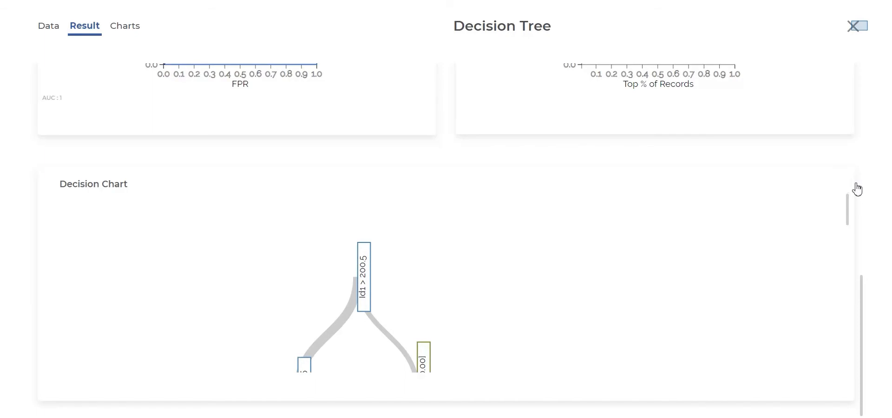
click(860, 30)
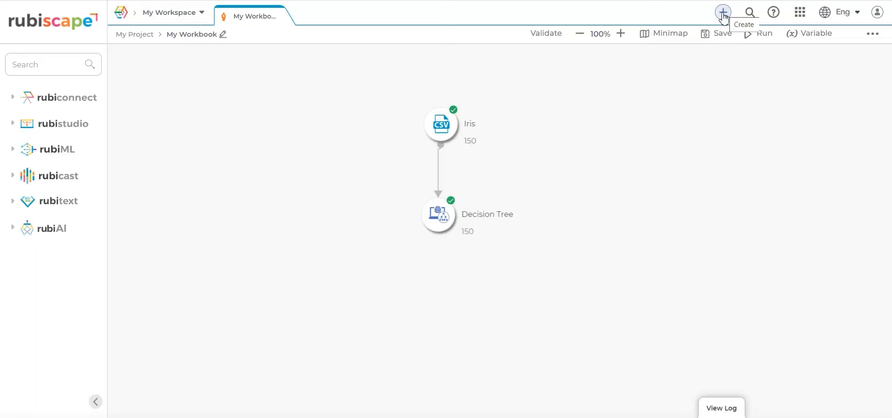
Step: Create a new workbook named 'My Regression Workbook' in My Project
click(725, 13)
click(726, 14)
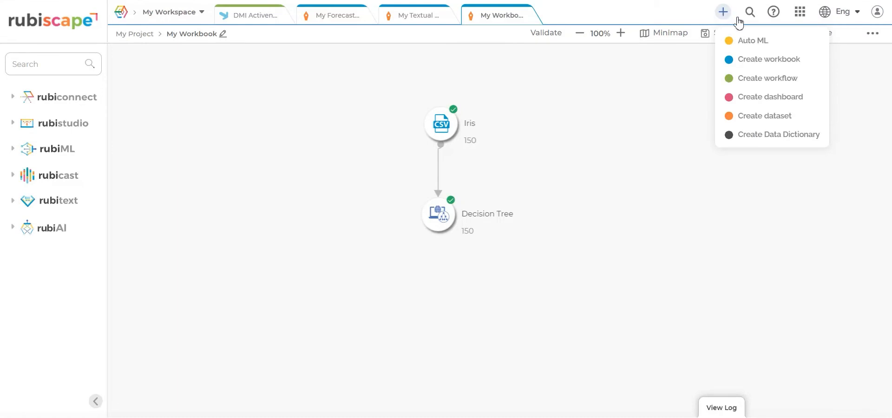
click(758, 69)
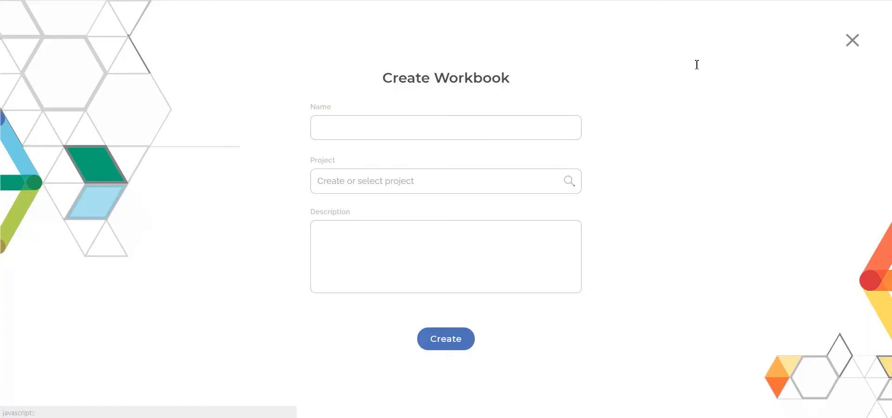
click(375, 125)
text(My Regression Workbook)
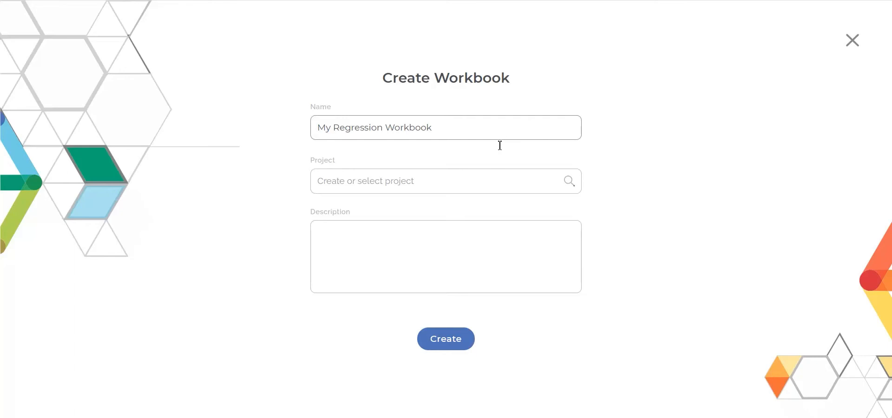
click(490, 174)
scroll(492, 247, down, 2)
scroll(497, 248, down, 1)
click(442, 309)
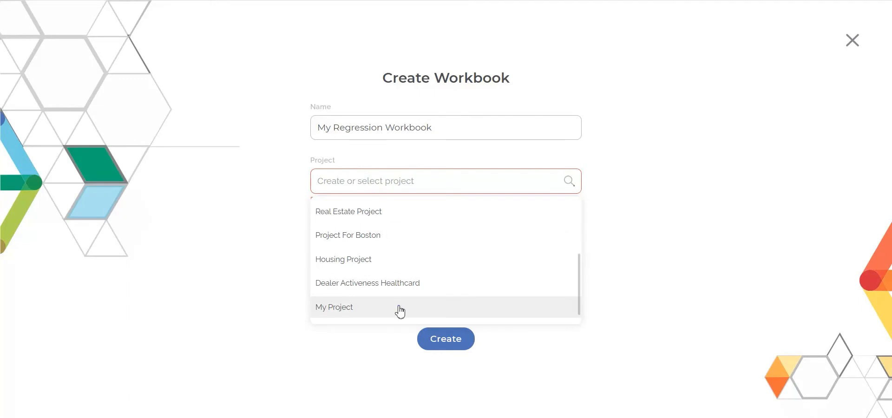
click(400, 312)
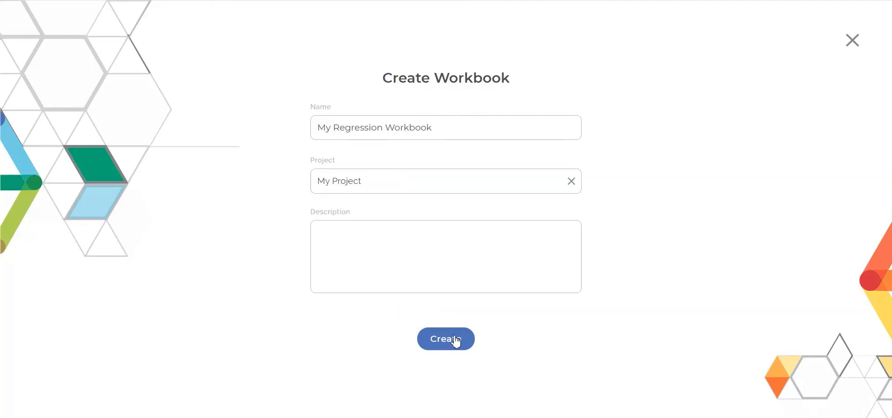
click(455, 341)
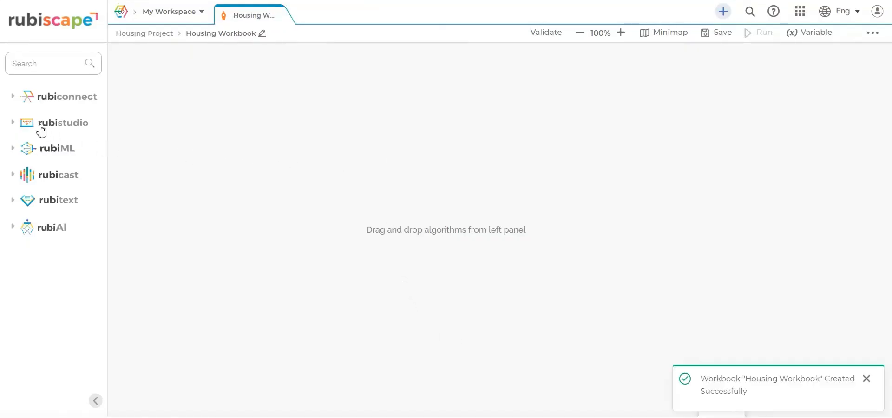
Step: Place the Housing - Boston reader from rubiconnect > Reader on the canvas and select it to see its fields
click(13, 98)
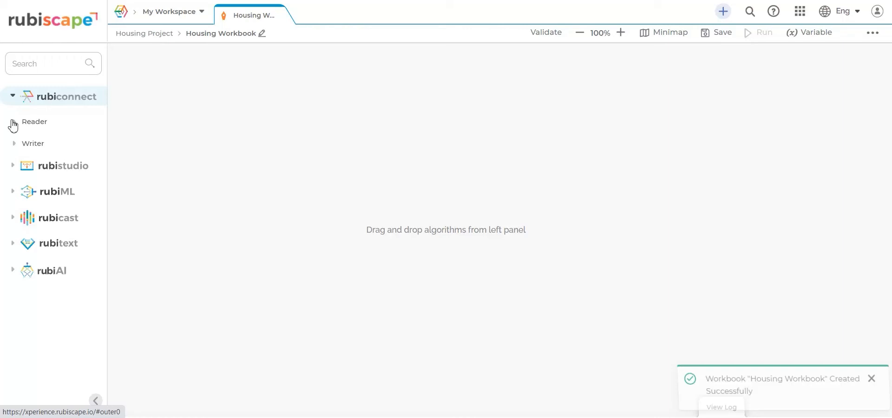
click(13, 123)
scroll(41, 232, down, 5)
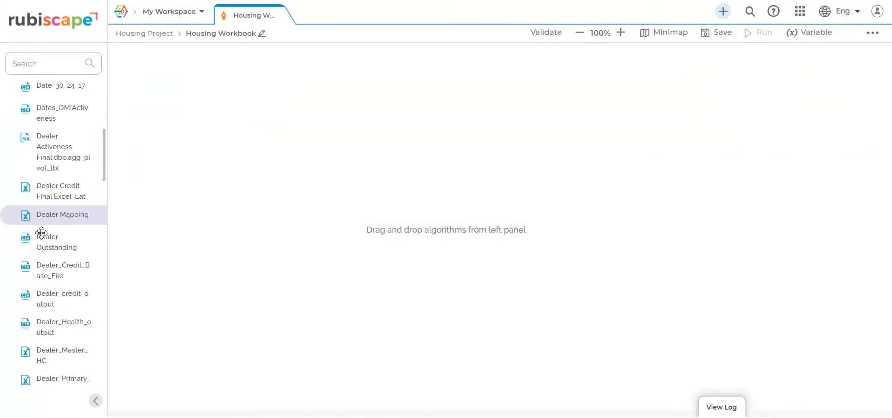
scroll(41, 233, down, 3)
scroll(49, 272, down, 5)
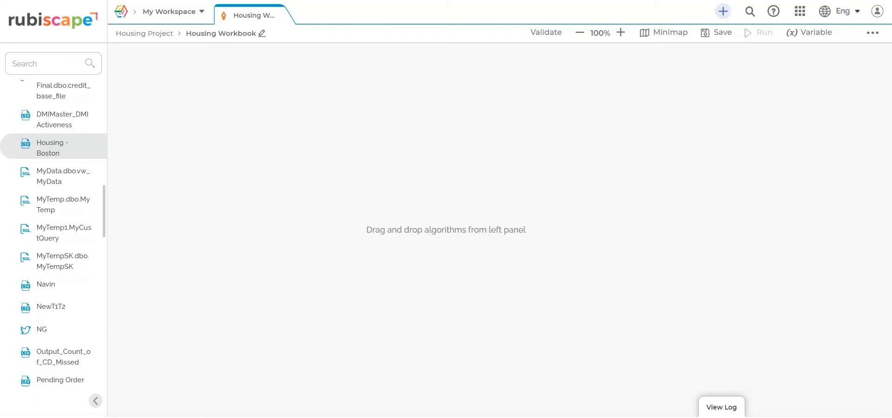
drag(46, 146, 464, 135)
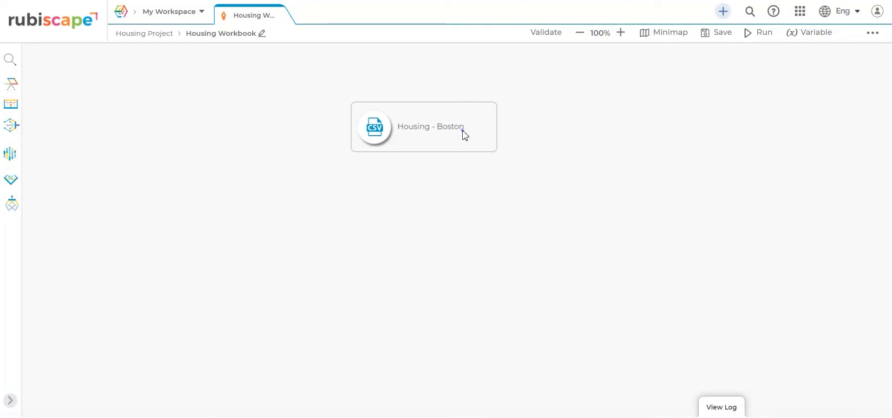
click(464, 135)
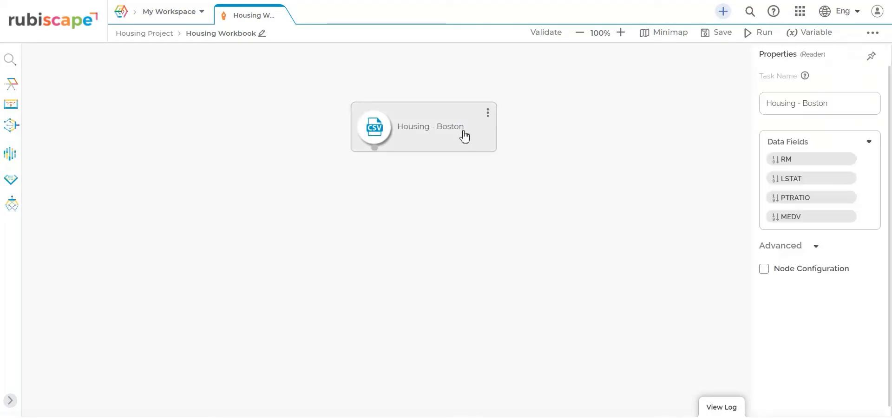
Step: Run the Housing - Boston node to load its 489 rows and preview the data
click(488, 113)
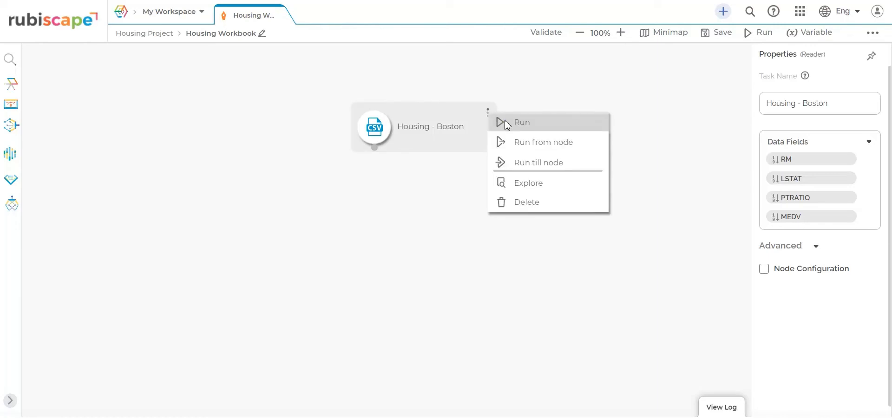
click(505, 122)
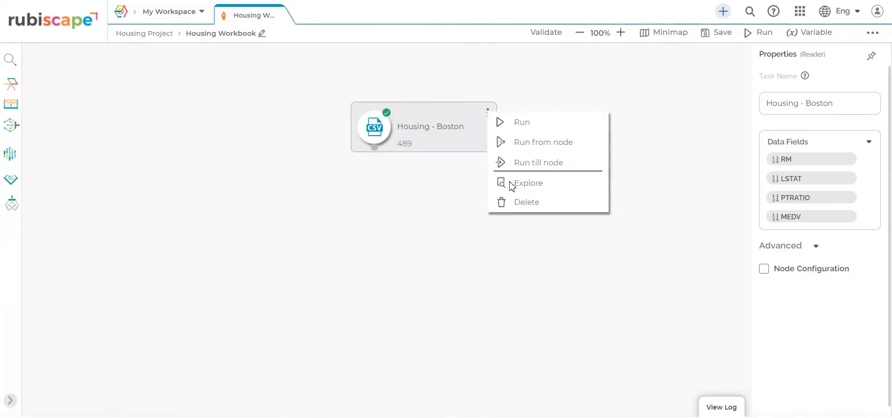
click(511, 185)
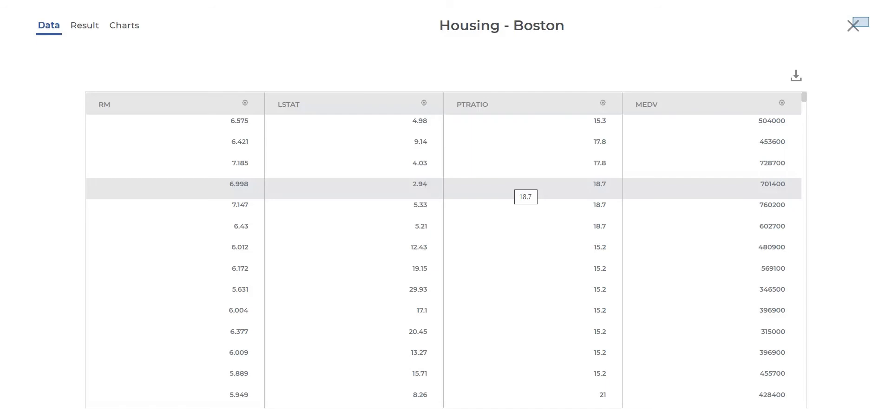
click(853, 25)
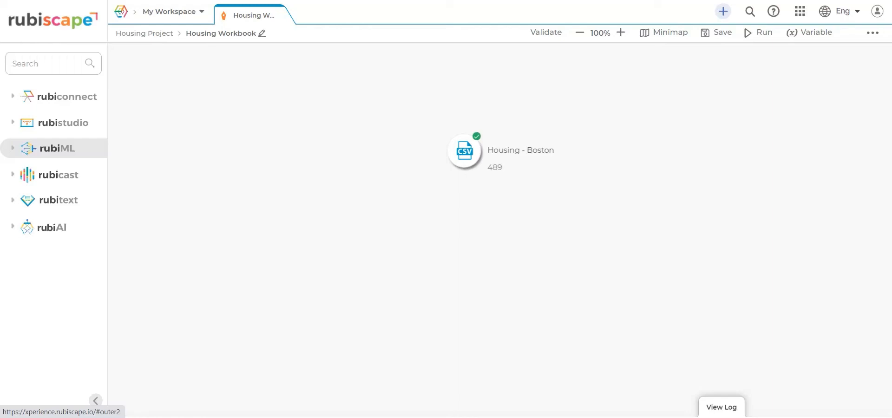
Step: Add a Linear Regression node from rubiML > Regression, fed by Housing - Boston
click(46, 148)
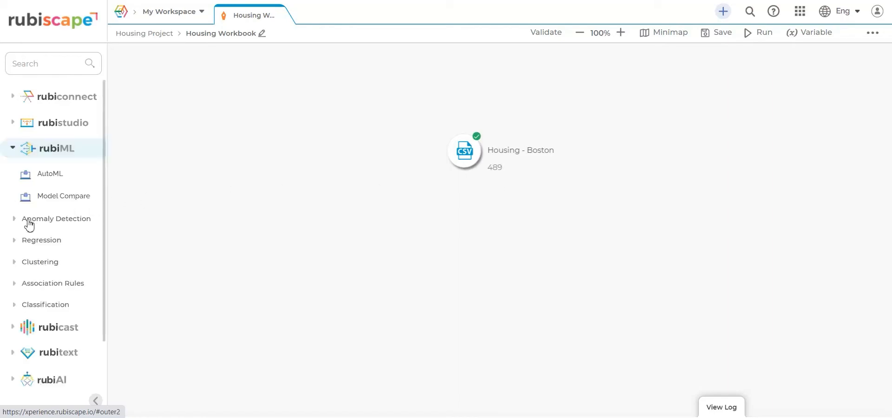
click(12, 241)
scroll(44, 284, down, 3)
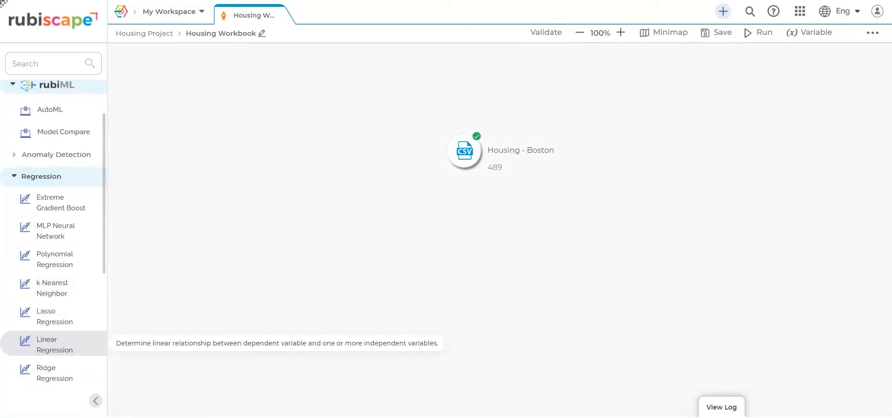
click(58, 351)
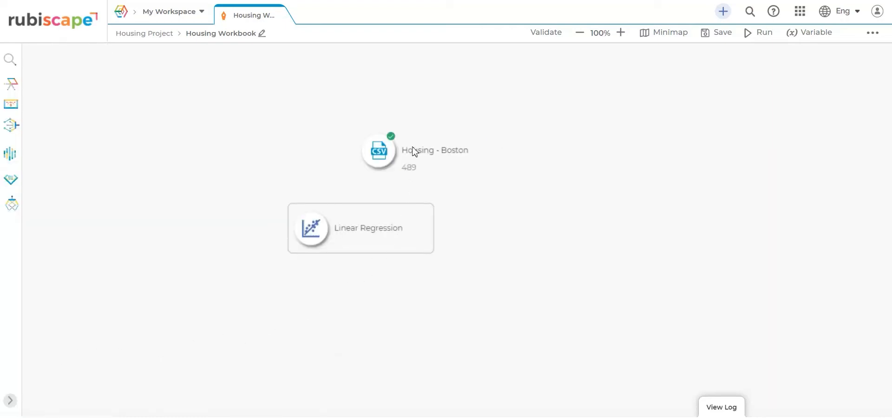
drag(412, 149, 322, 222)
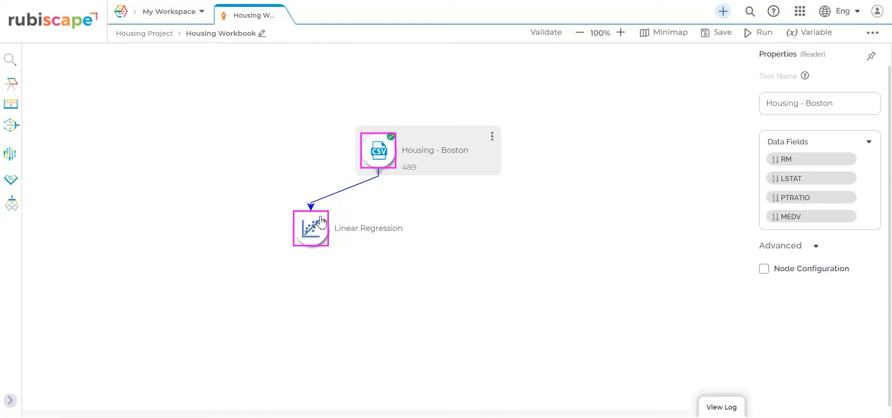
click(320, 223)
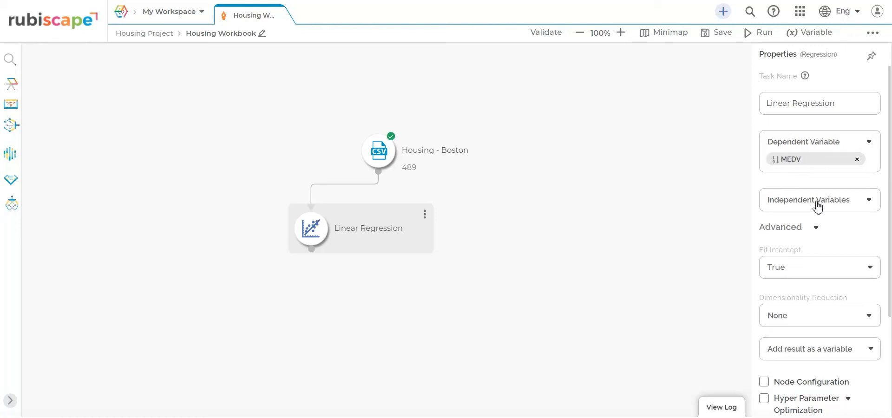
Step: Use LSTAT, PTRATIO and RM as the regression's independent variables
click(817, 206)
click(771, 267)
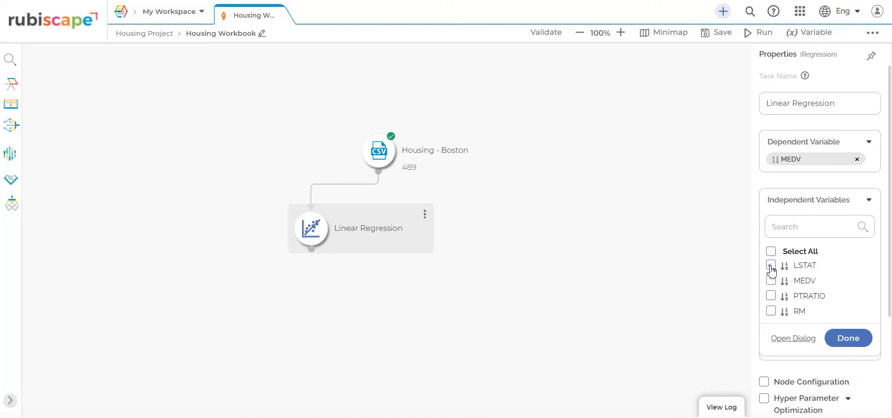
click(770, 296)
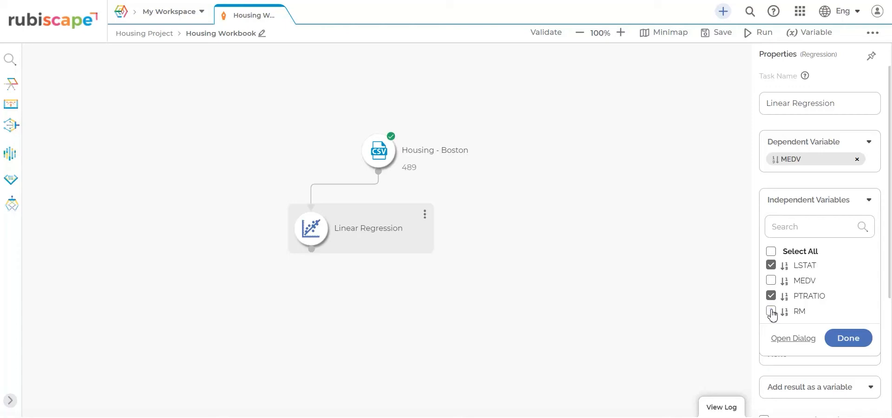
click(771, 311)
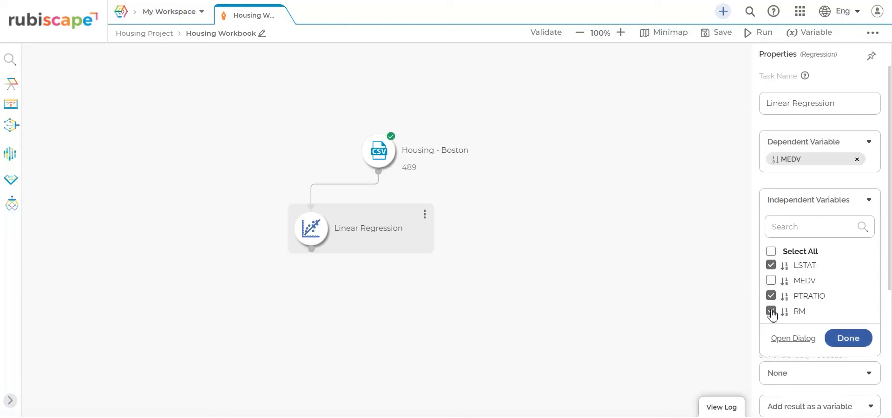
click(843, 340)
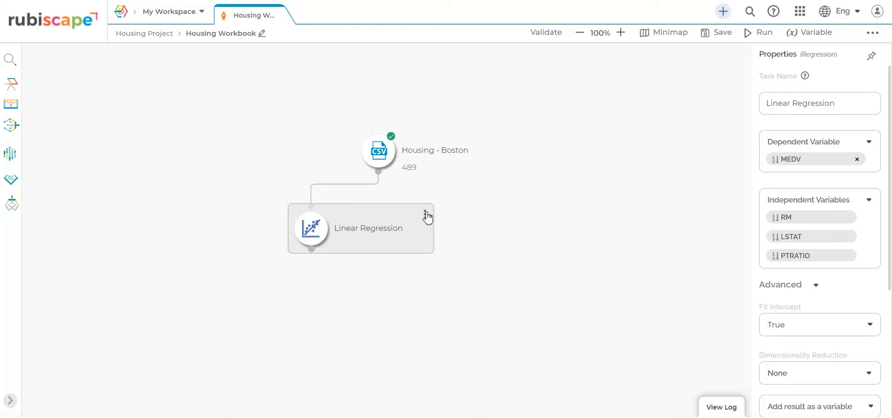
click(425, 215)
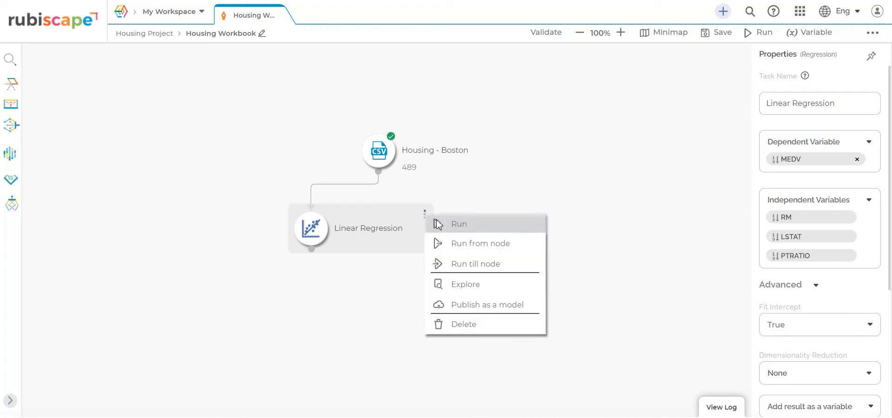
Step: Run the Linear Regression model and scroll through its results
click(458, 224)
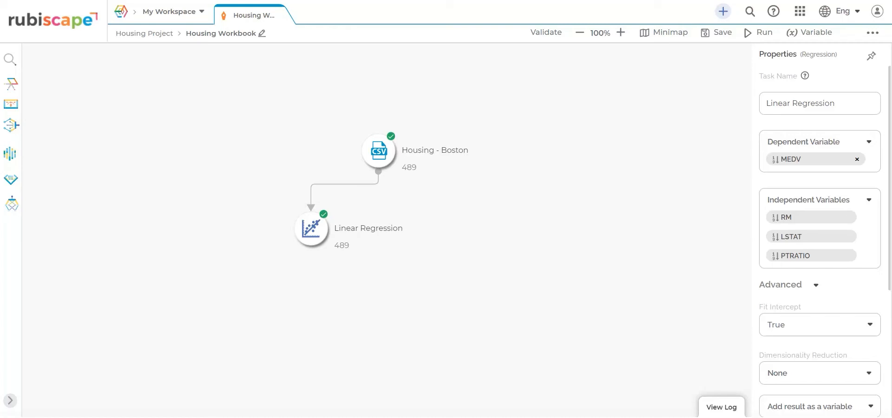
mouse_move(427, 218)
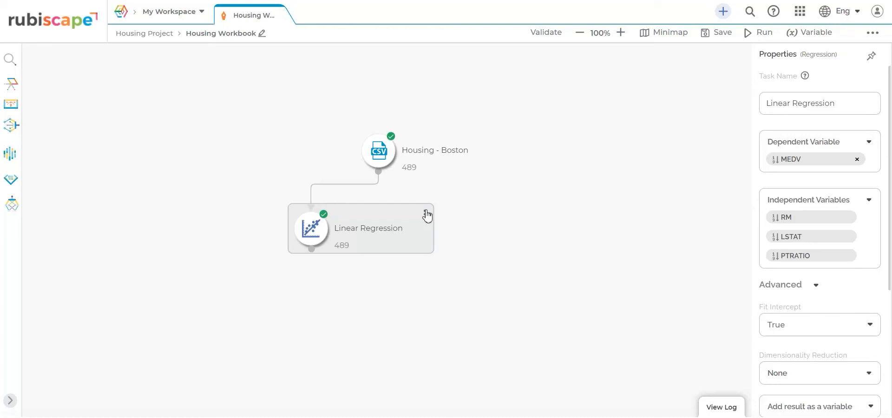
click(426, 215)
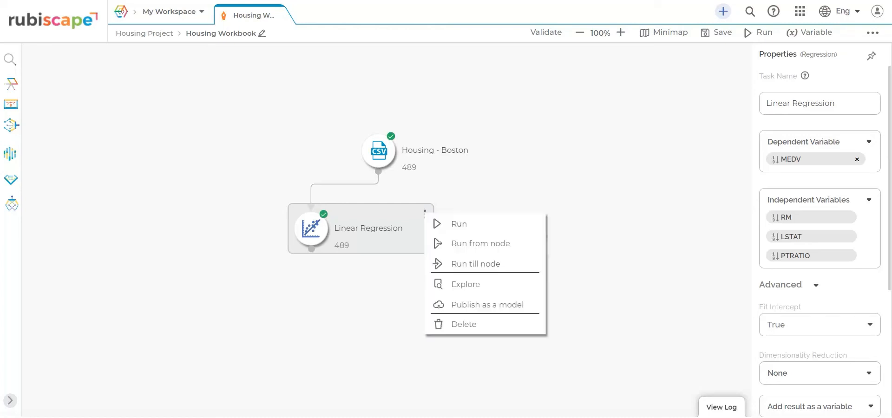
click(465, 284)
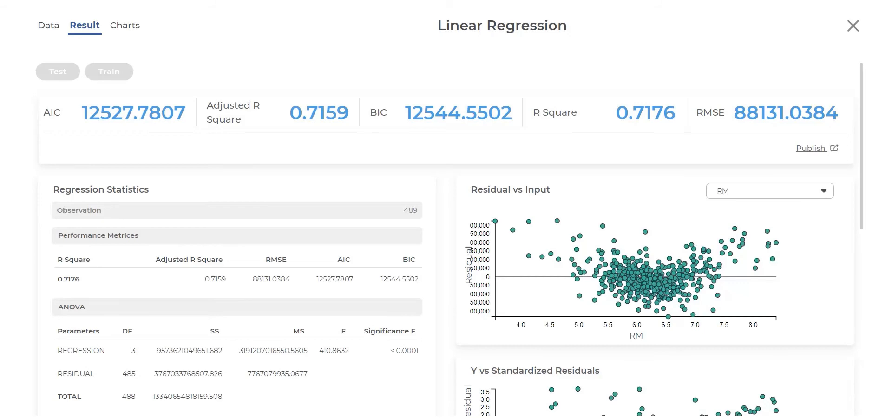
scroll(454, 286, down, 7)
scroll(455, 284, down, 2)
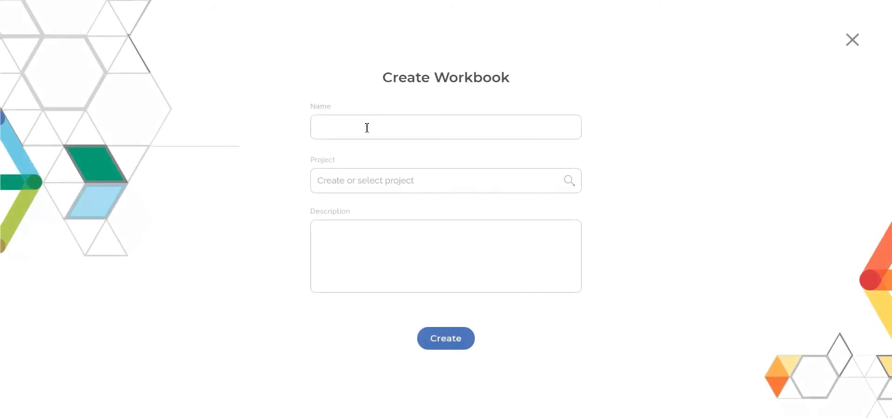
Step: Name the workbook 'My Forecasting Workbook' and file it under My Project
click(367, 128)
text(My For)
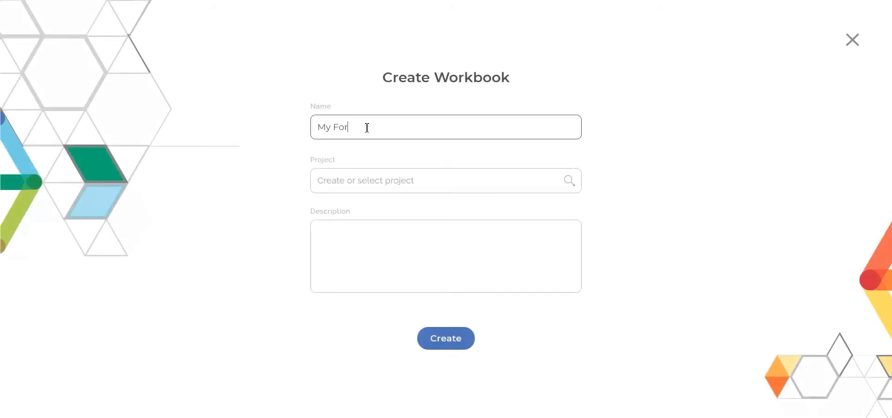
text(ecasting Workbook)
click(399, 179)
scroll(438, 259, down, 3)
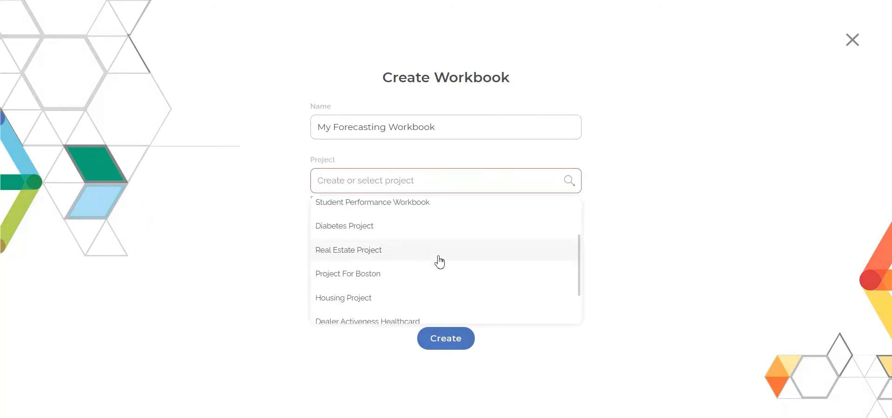
scroll(434, 261, down, 1)
click(428, 294)
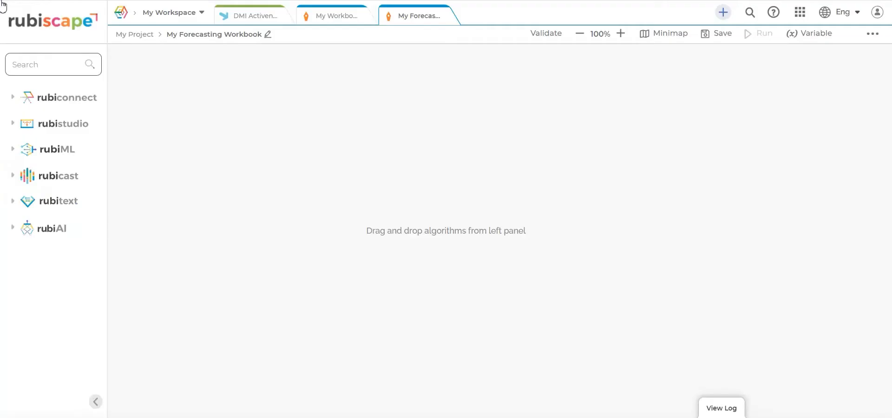
Step: Find the Demo Time Series reader by searching 'tim' and place it on the canvas
click(13, 97)
click(15, 122)
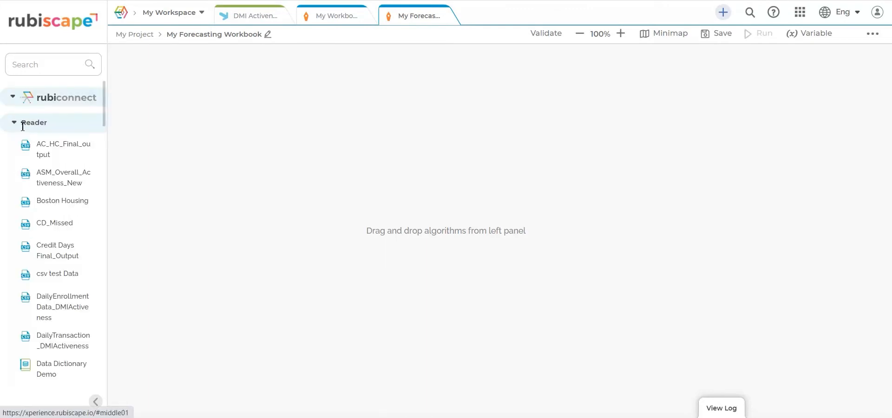
click(51, 71)
text(tim)
drag(56, 144, 446, 114)
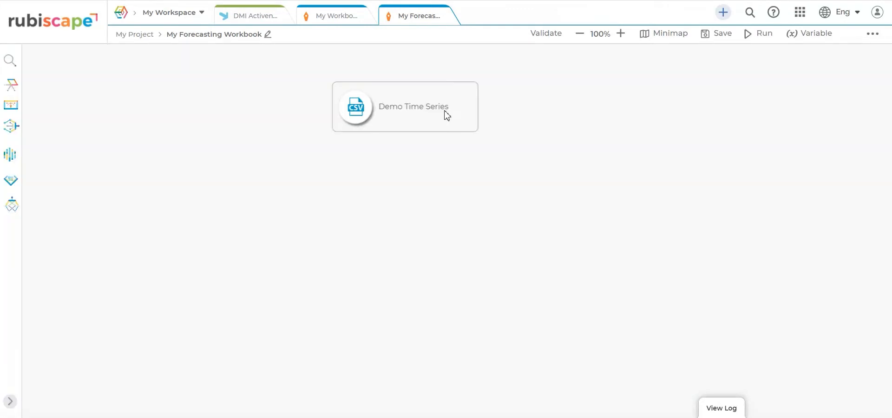
click(446, 115)
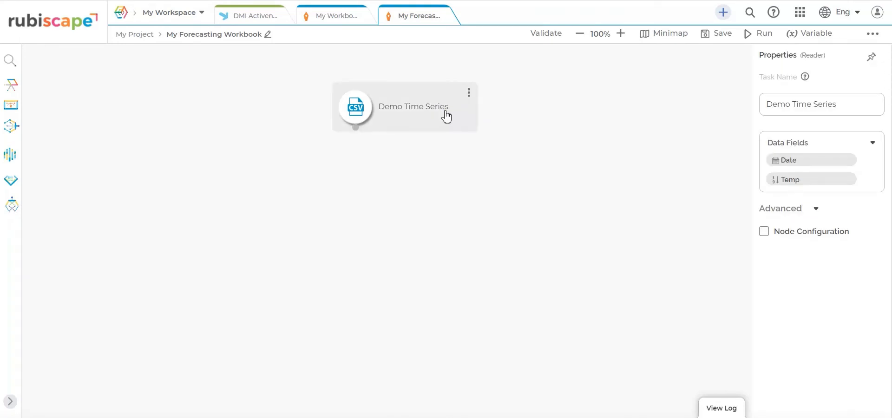
Step: Run Demo Time Series to load 3650 Date/Temp rows and preview the data
click(468, 93)
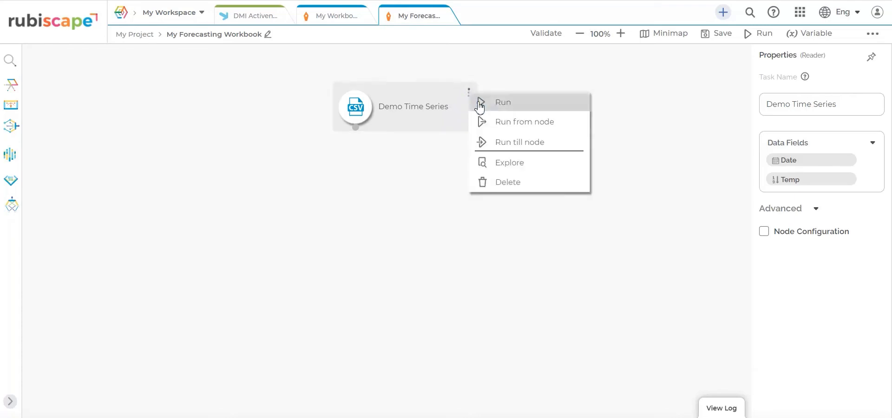
click(480, 104)
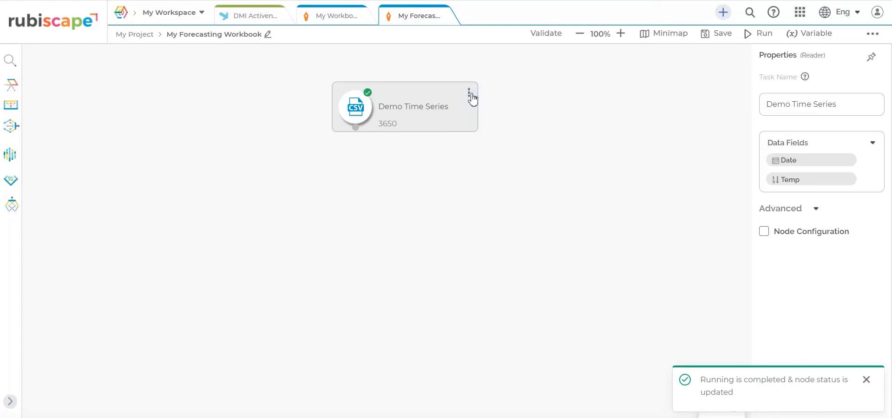
click(470, 96)
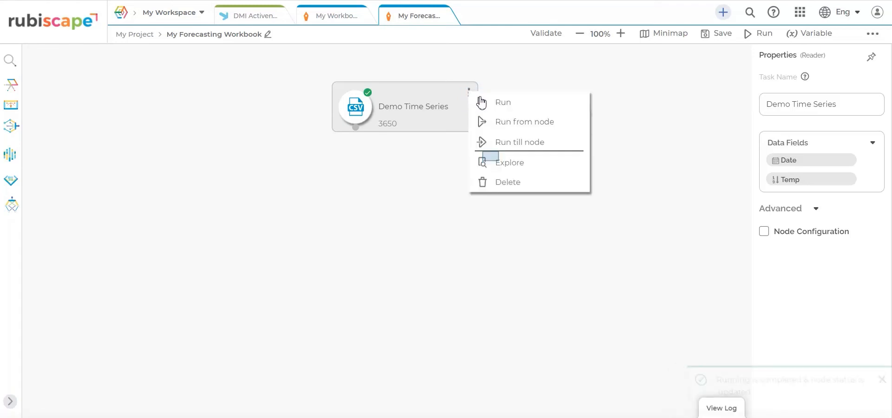
click(491, 162)
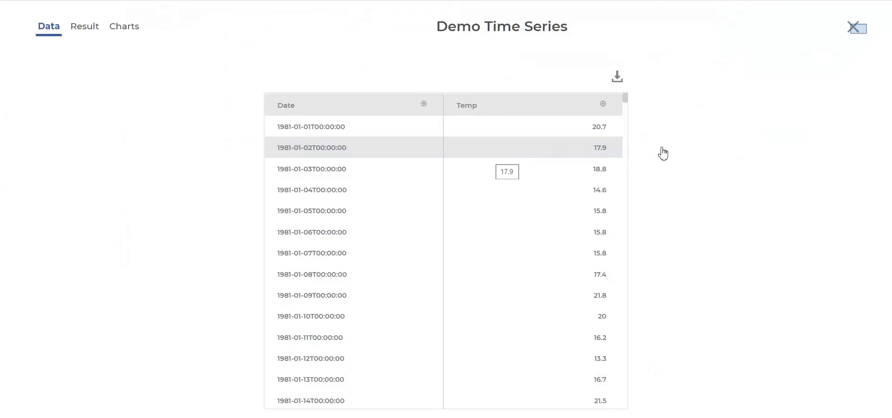
click(856, 29)
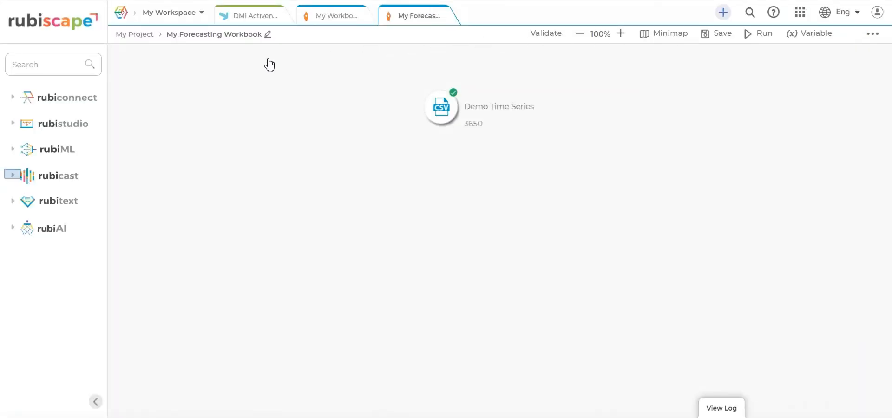
Step: Place an ARIMA node from rubicast > Modeling below Demo Time Series and connect them
click(13, 176)
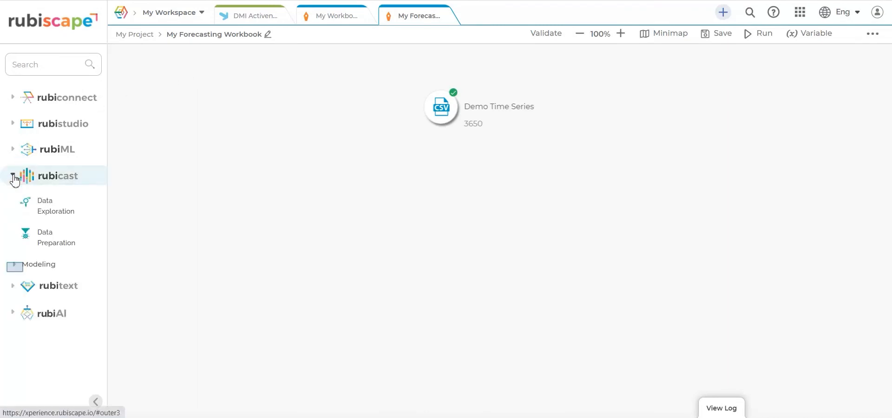
click(14, 266)
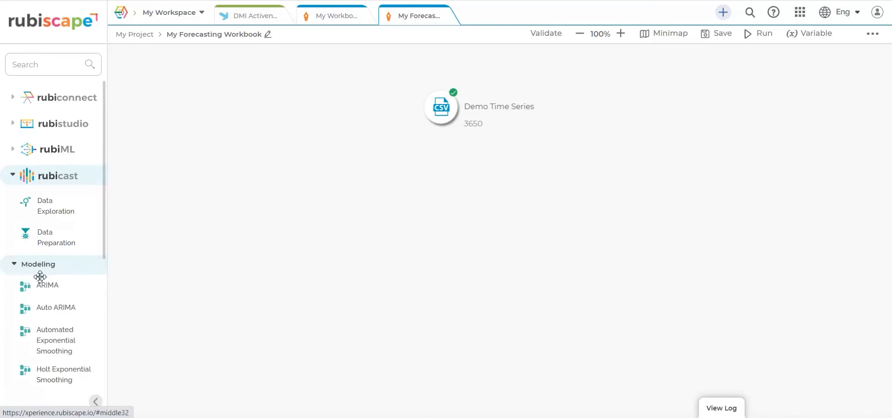
drag(44, 289, 440, 213)
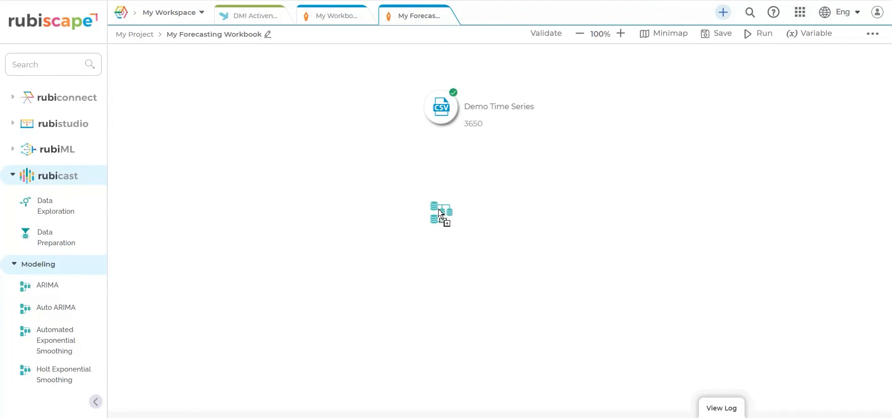
drag(440, 213, 440, 213)
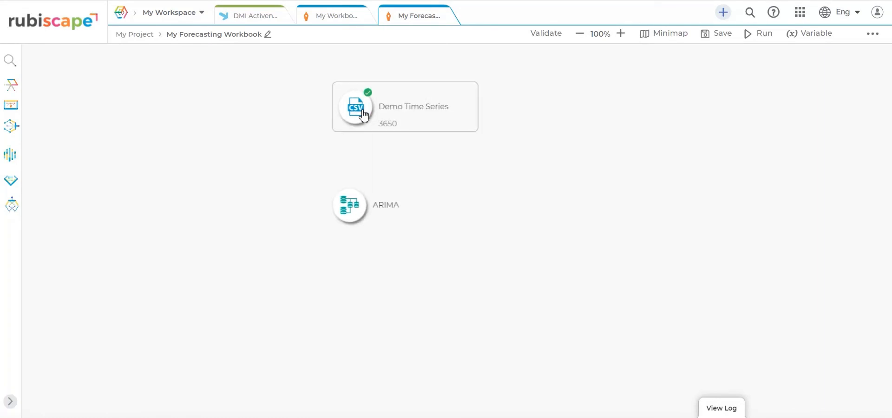
drag(363, 114, 351, 214)
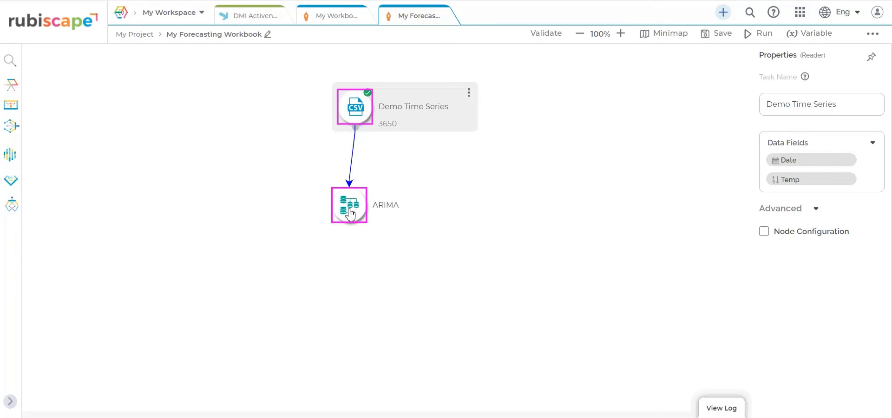
click(350, 214)
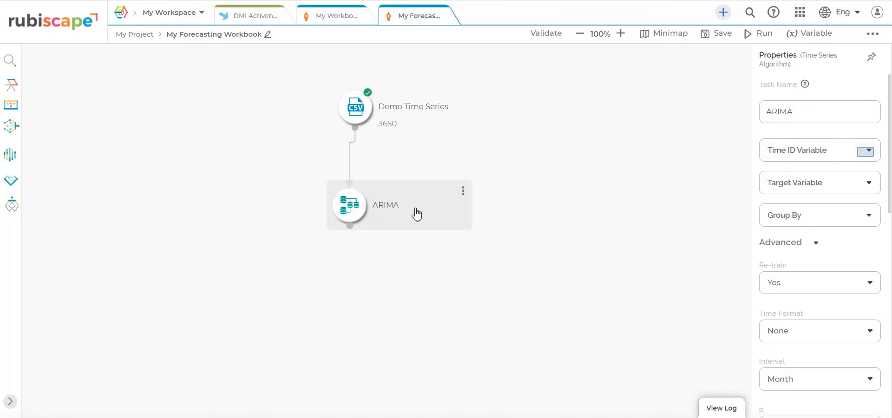
Step: Set ARIMA's time ID to Date, target to Temp, and time format to 1947/12/13
click(868, 157)
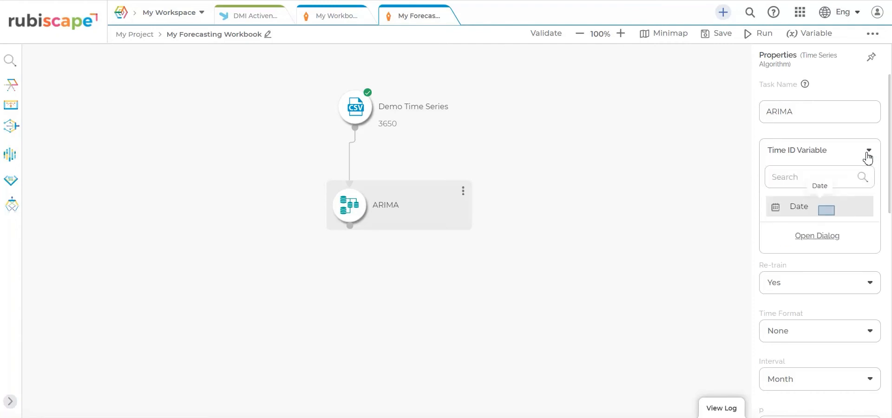
click(827, 212)
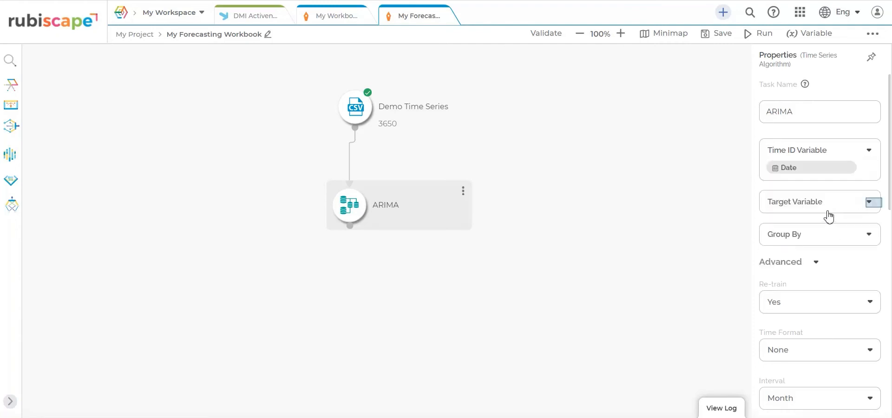
click(874, 206)
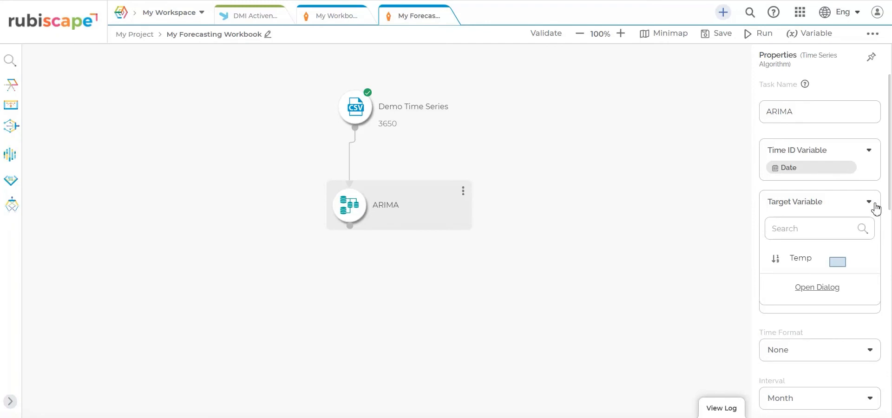
click(839, 265)
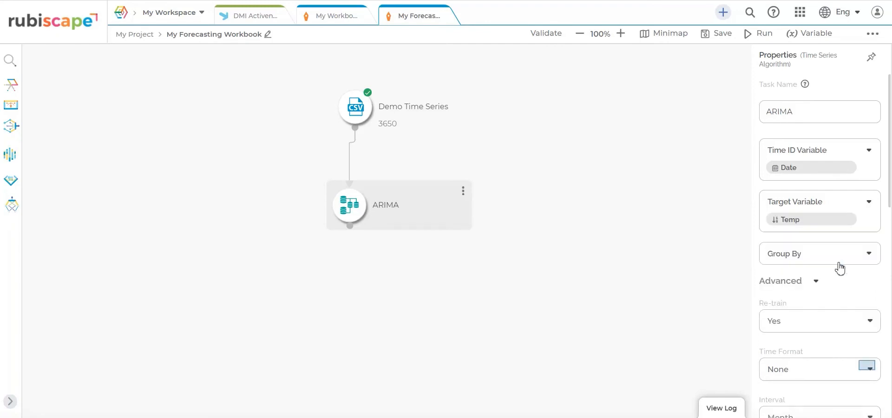
click(872, 368)
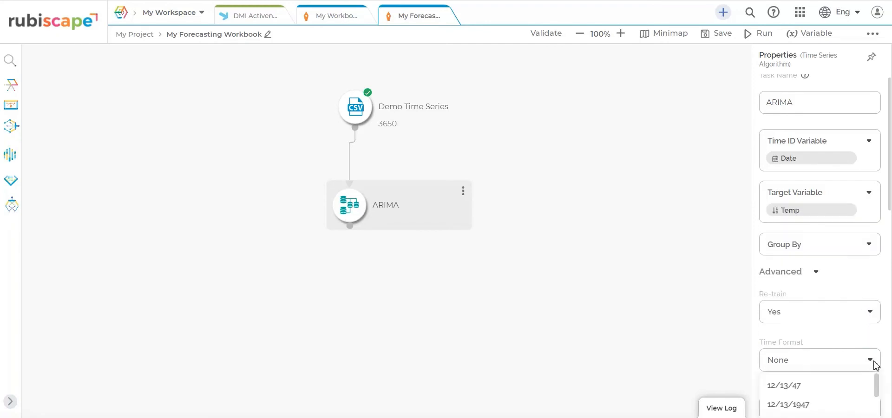
drag(890, 176, 877, 254)
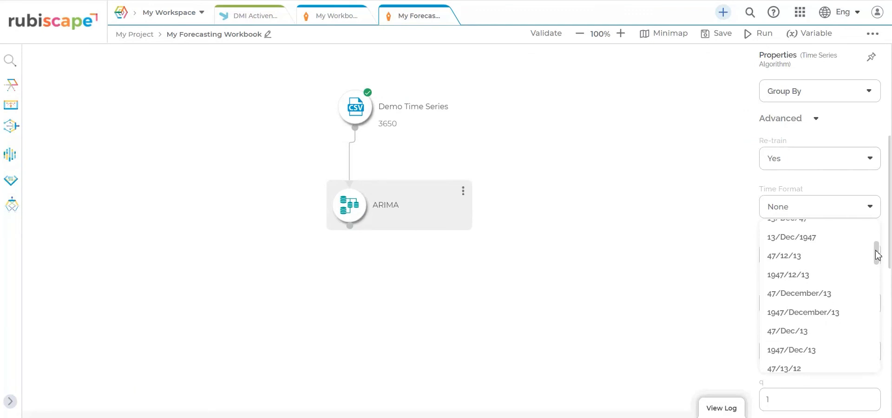
click(835, 275)
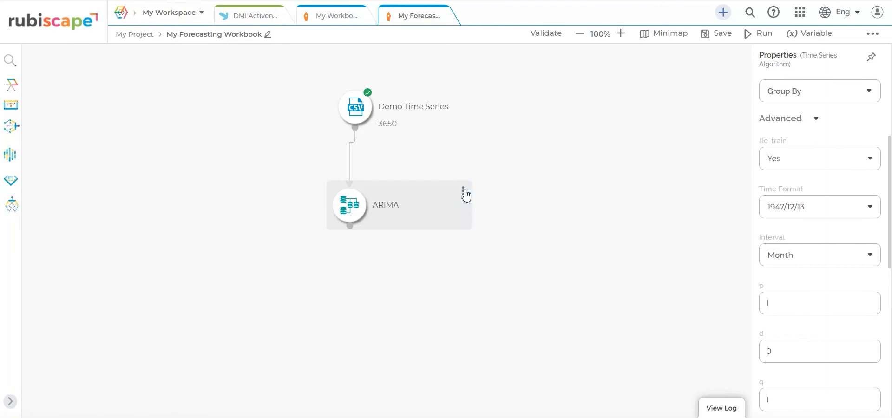
click(464, 193)
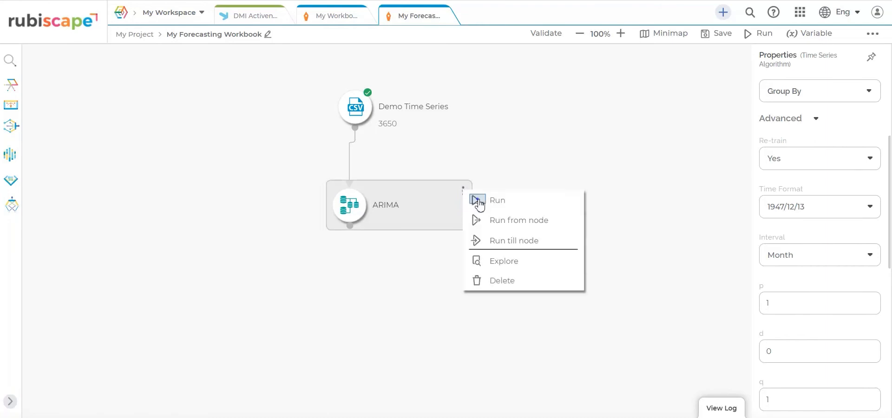
click(479, 204)
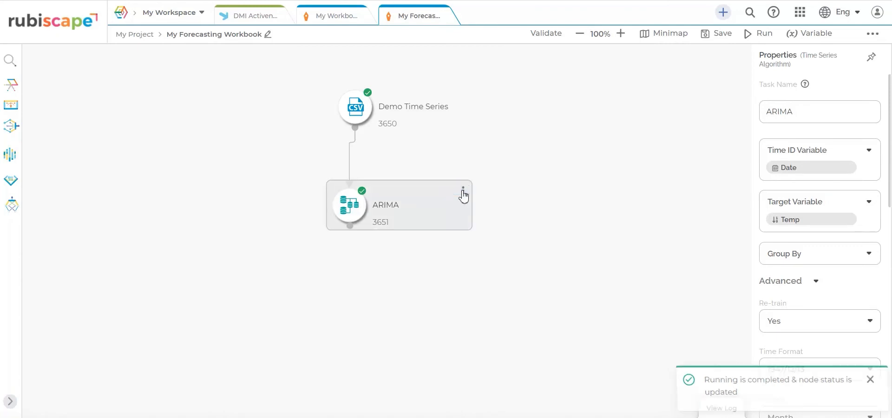
click(464, 193)
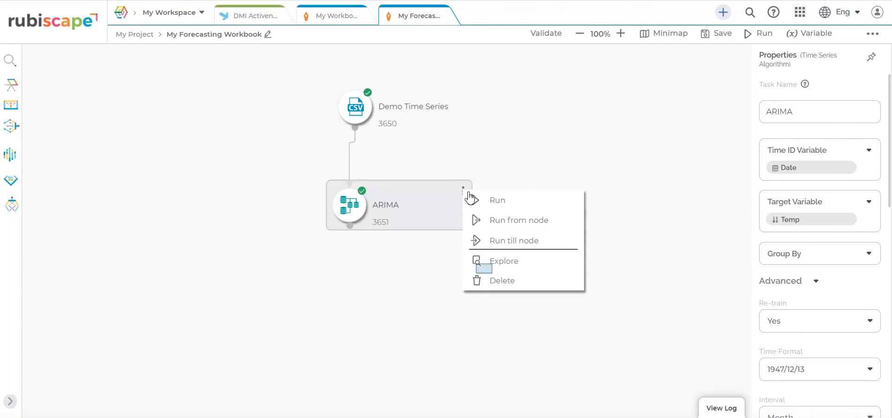
click(486, 271)
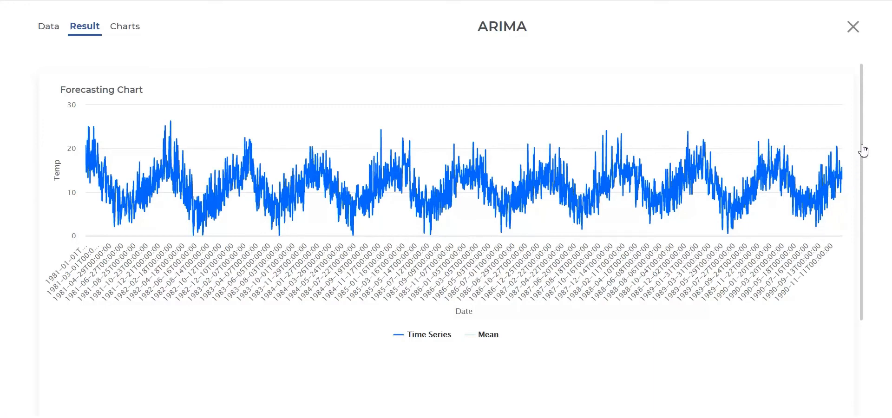
drag(862, 150, 862, 278)
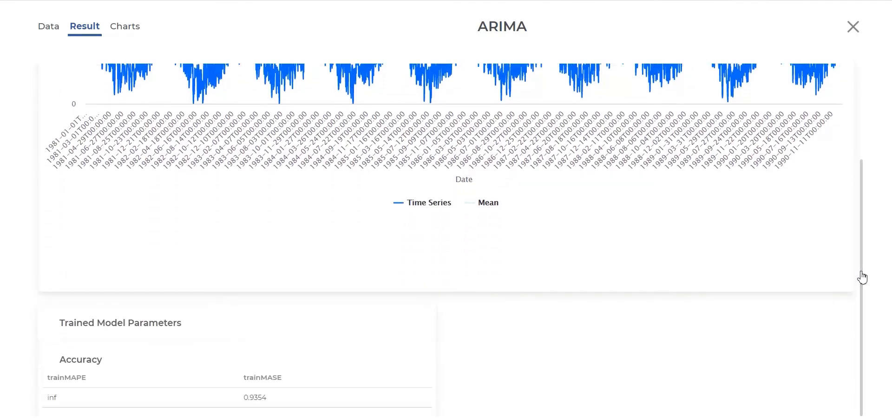
click(857, 40)
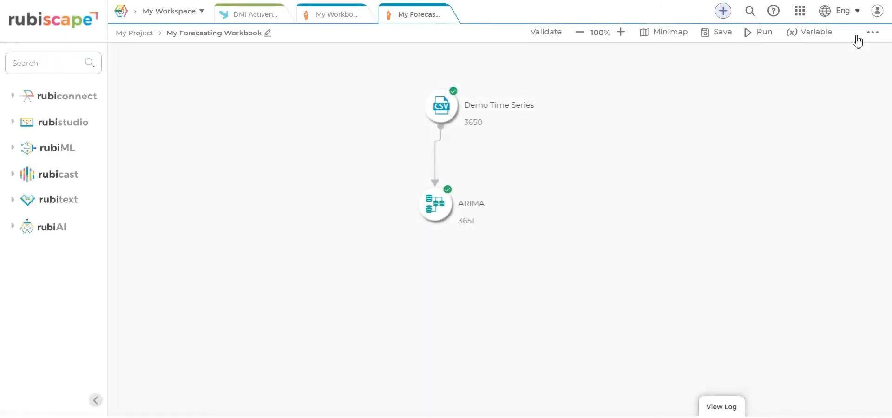
Step: Create a workbook named 'My Textual Analysis Workbook' in My Project
click(724, 14)
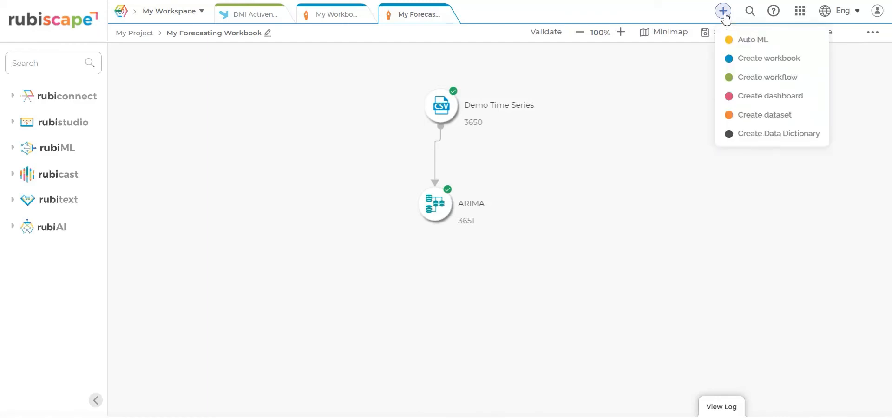
click(736, 66)
click(431, 124)
text(My Textual Analysis Workbook)
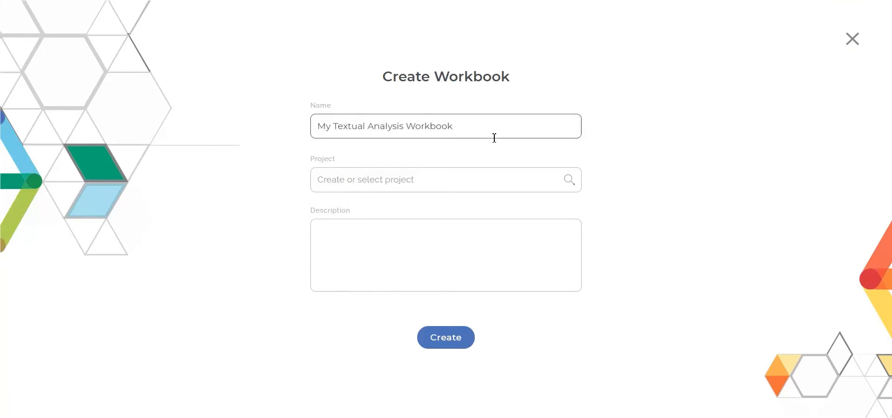
click(516, 181)
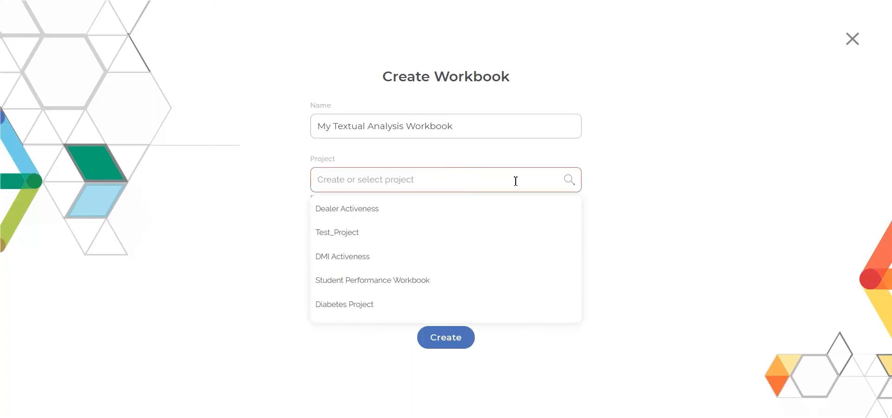
text(my)
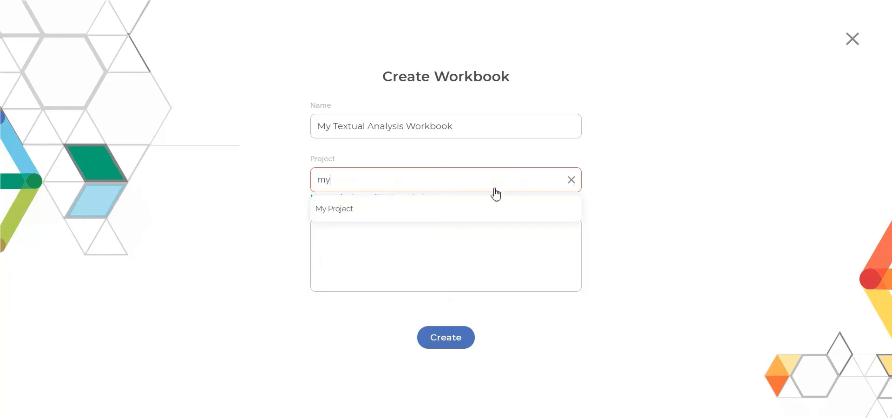
click(490, 213)
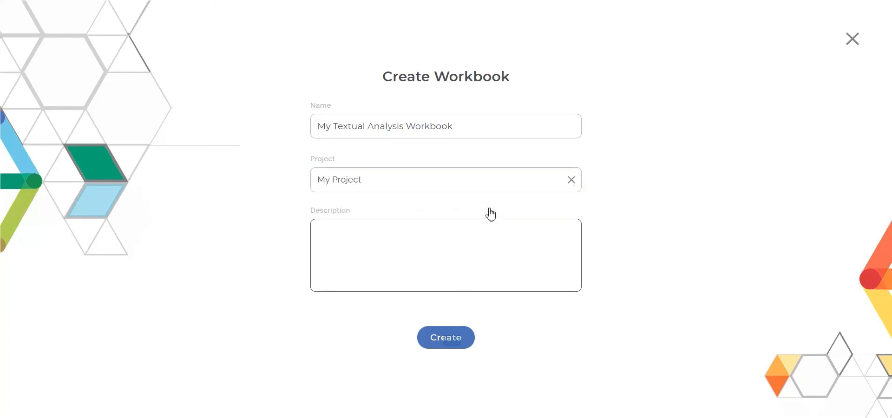
click(450, 343)
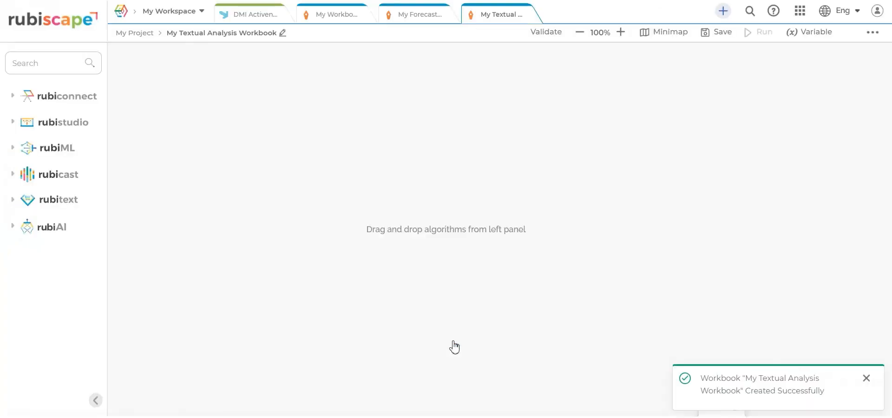
Step: Search readers for 'demo' and place the Demo Text Dataset reader on the canvas
click(14, 95)
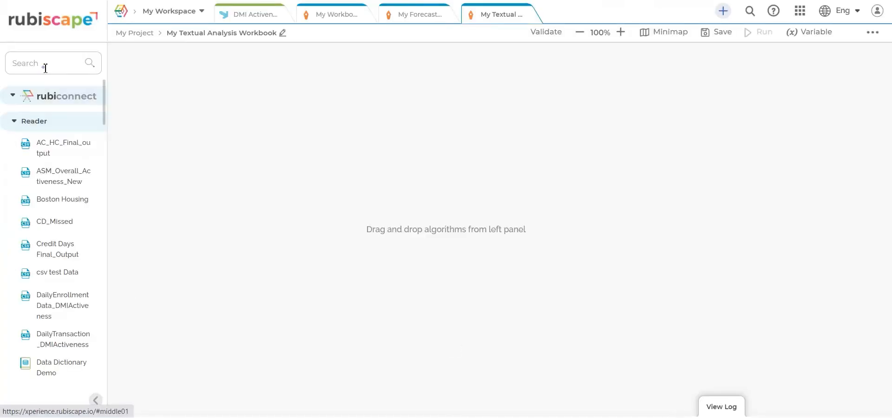
click(43, 63)
text(demo)
drag(51, 176, 461, 118)
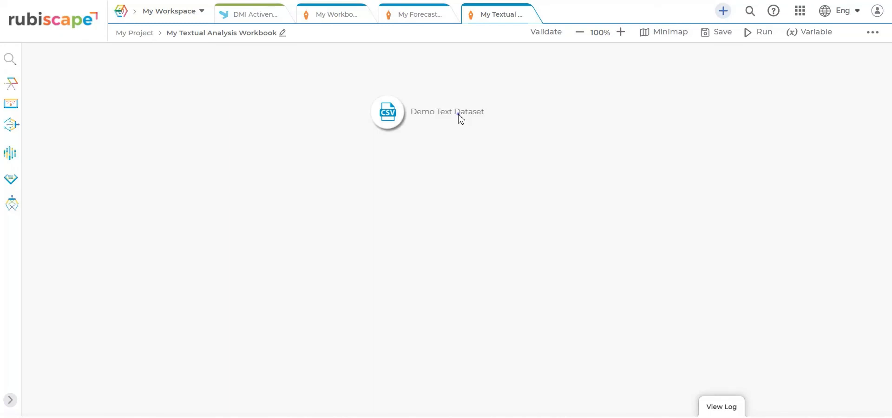
click(460, 118)
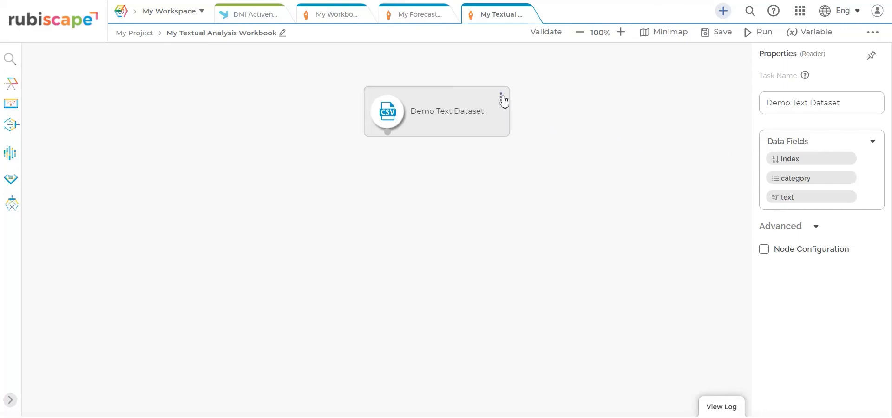
Step: Run the Demo Text Dataset node and explore its 445 loaded rows
click(502, 99)
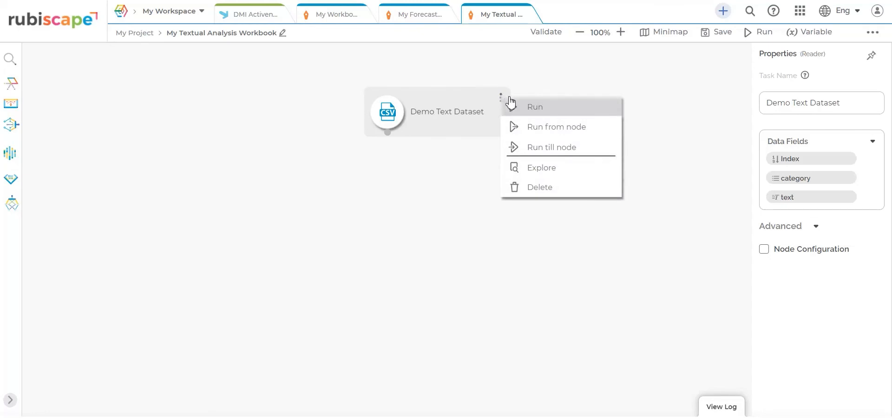
click(512, 107)
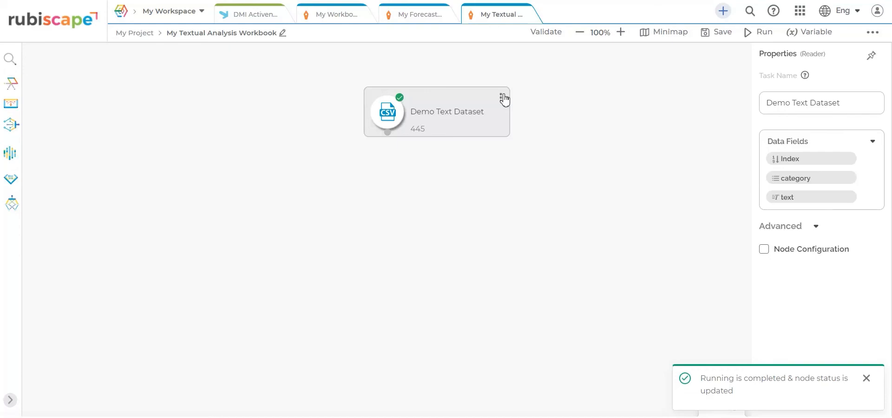
click(504, 99)
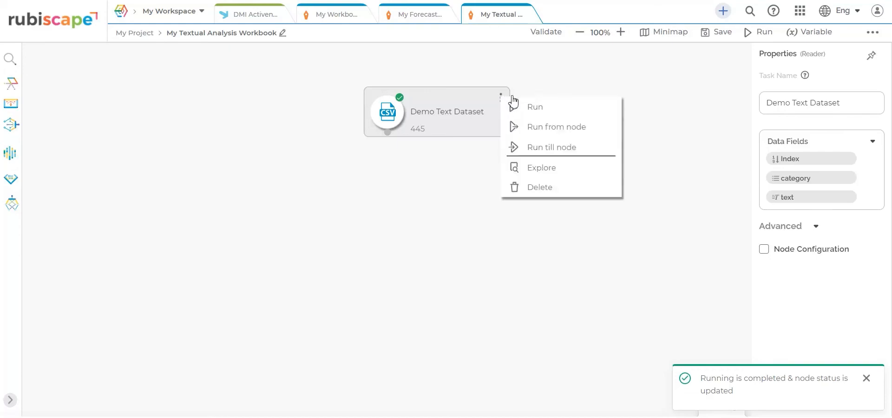
click(534, 168)
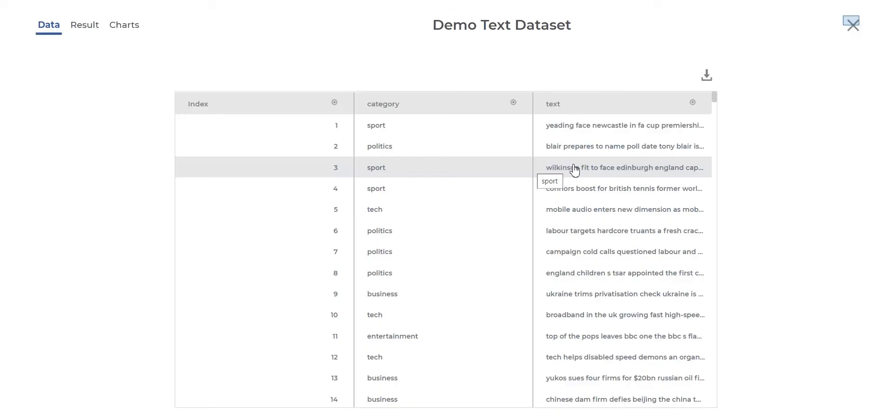
click(854, 23)
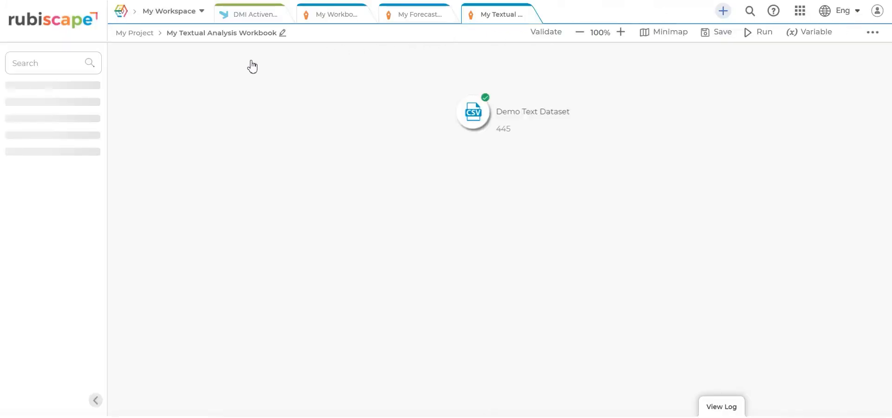
Step: Browse rubitext's Pre Processing, Sentiment, Classification, Clustering and Text Vectorization tools, ending on Sentiment
click(13, 205)
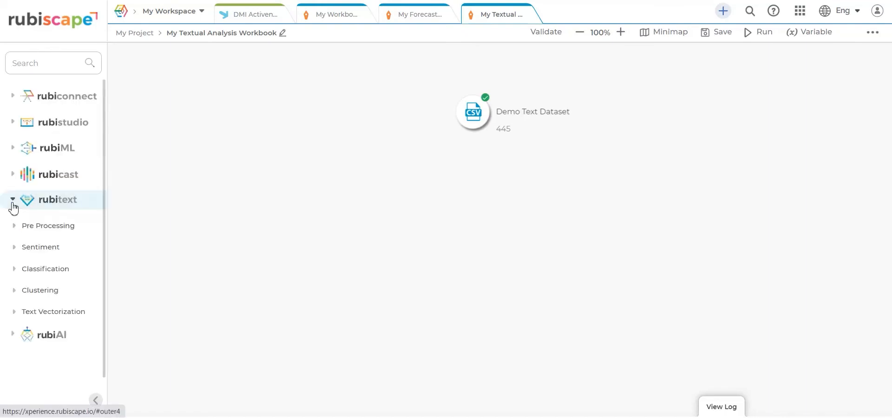
click(15, 229)
scroll(94, 252, down, 4)
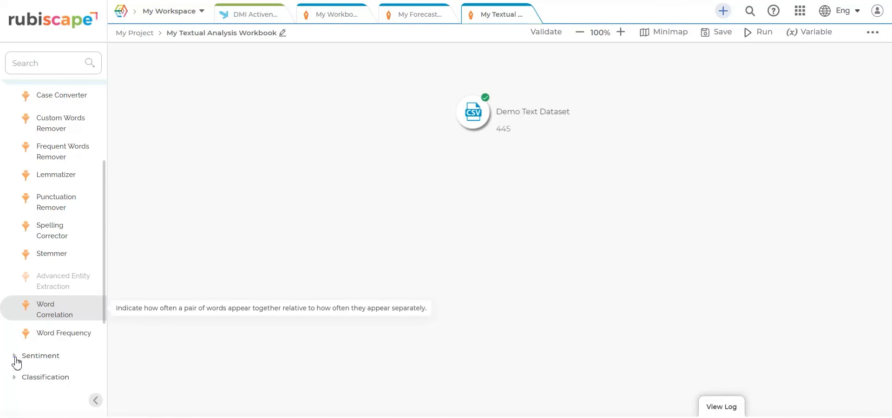
click(15, 358)
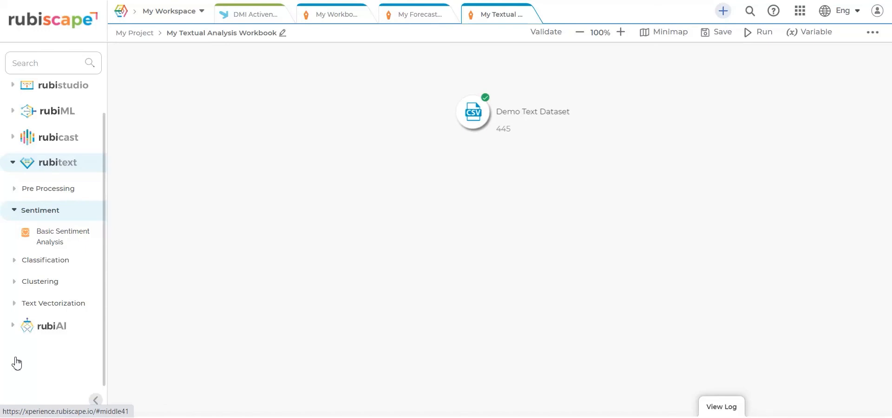
click(15, 264)
click(16, 353)
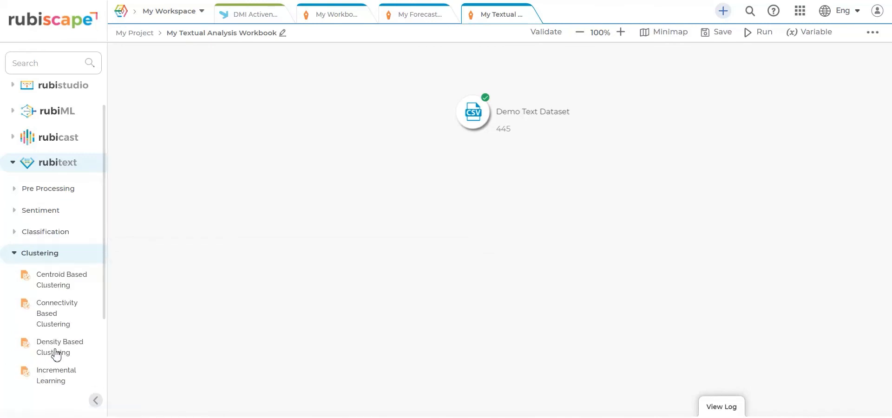
drag(106, 299, 104, 338)
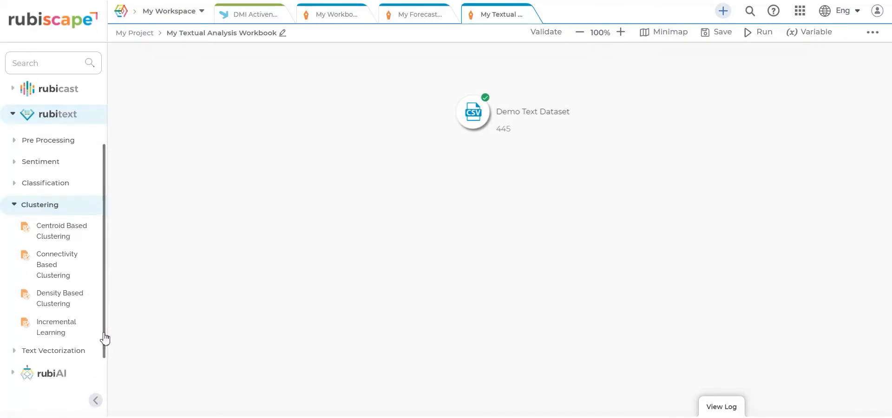
click(16, 348)
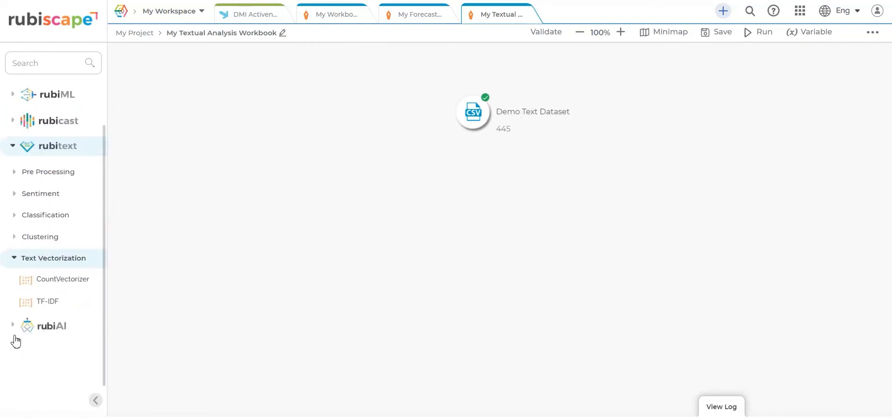
click(15, 195)
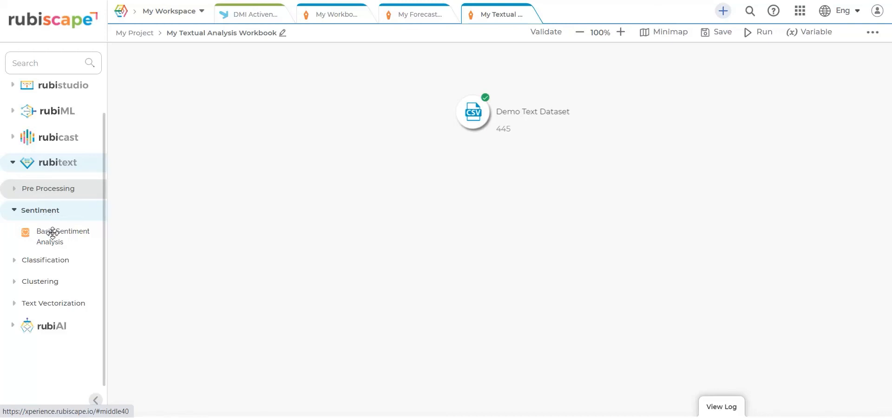
Step: Add Basic Sentiment Analysis below Demo Text Dataset and connect the two nodes
drag(53, 233, 473, 190)
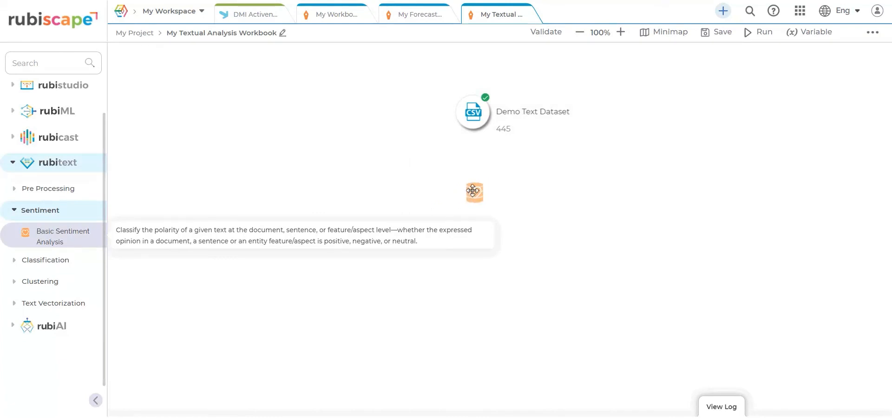
click(395, 127)
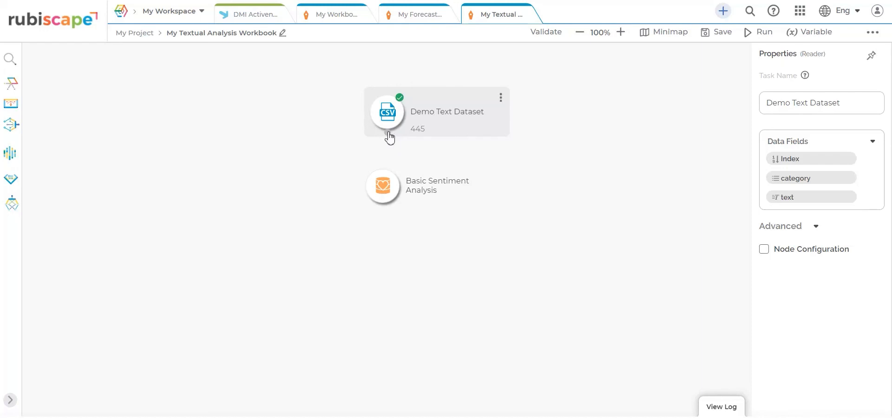
drag(388, 134, 384, 199)
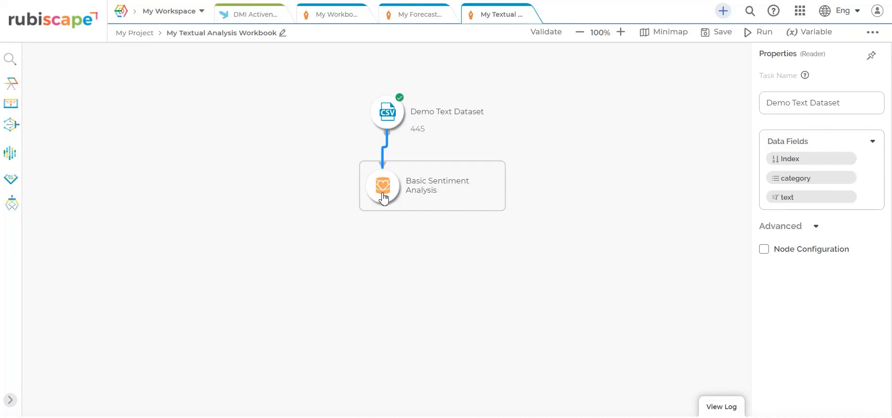
Step: Set the sentiment node's input Text field to the 'text' column
click(384, 199)
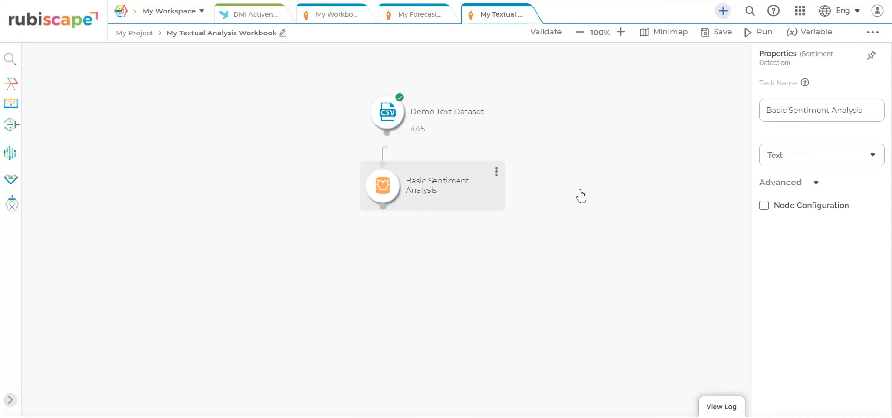
click(808, 157)
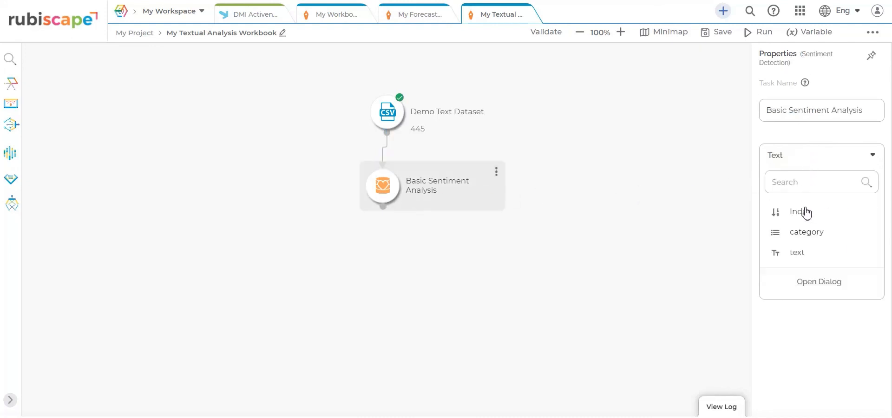
click(806, 251)
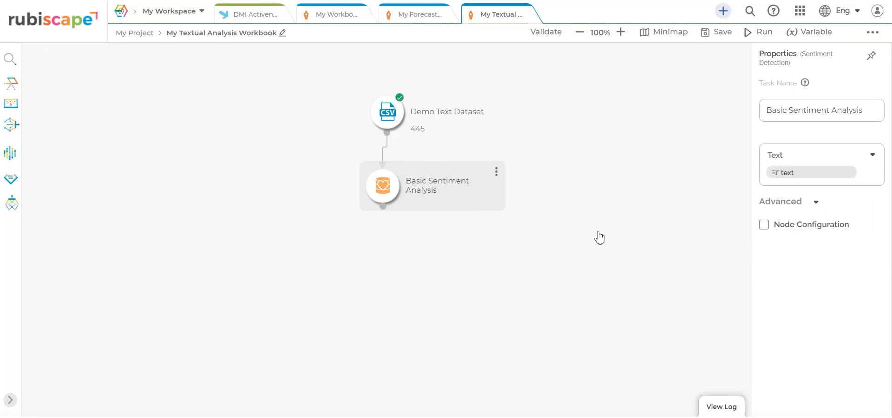
click(496, 172)
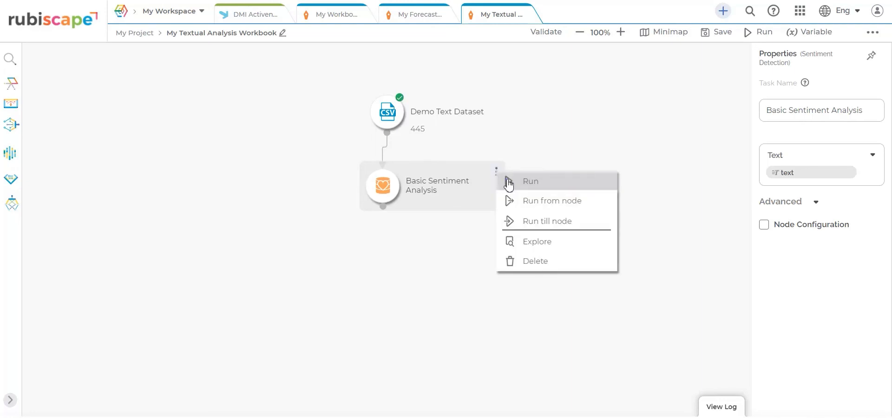
Step: Run Basic Sentiment Analysis and inspect its 445-row output with Sentiment and SentimentScore
click(509, 184)
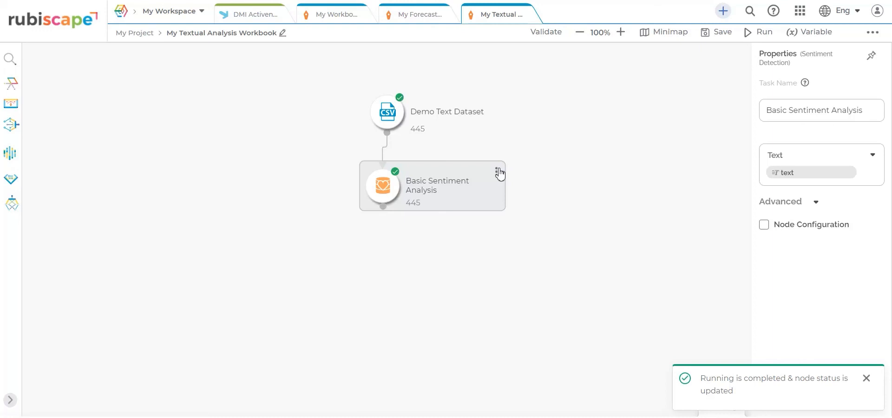
click(498, 173)
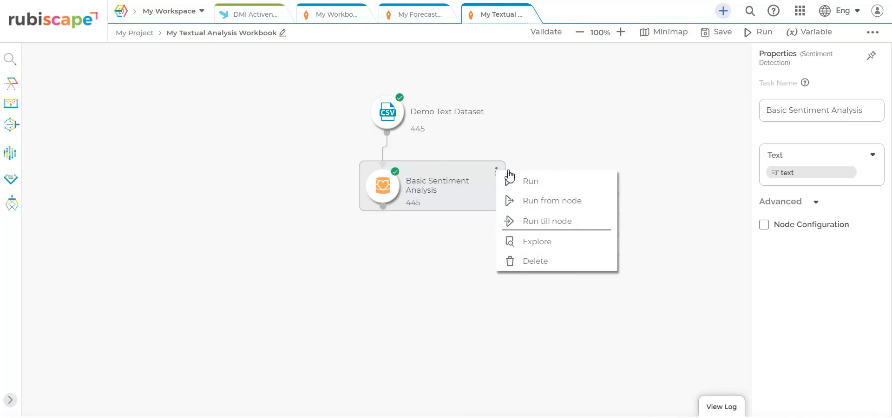
click(532, 247)
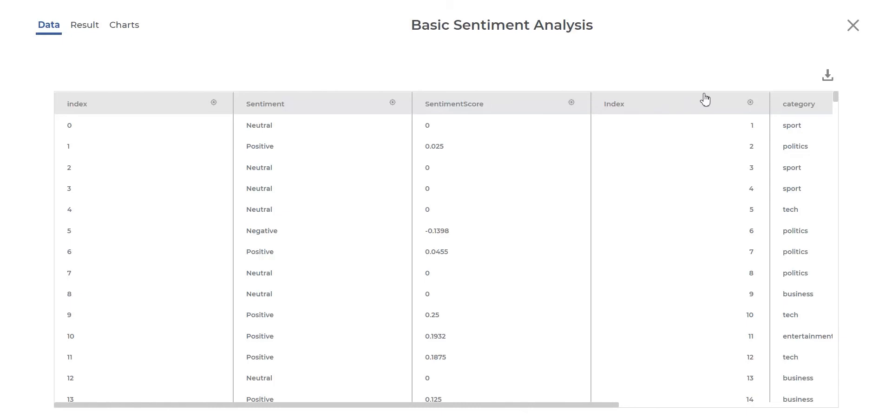
click(853, 25)
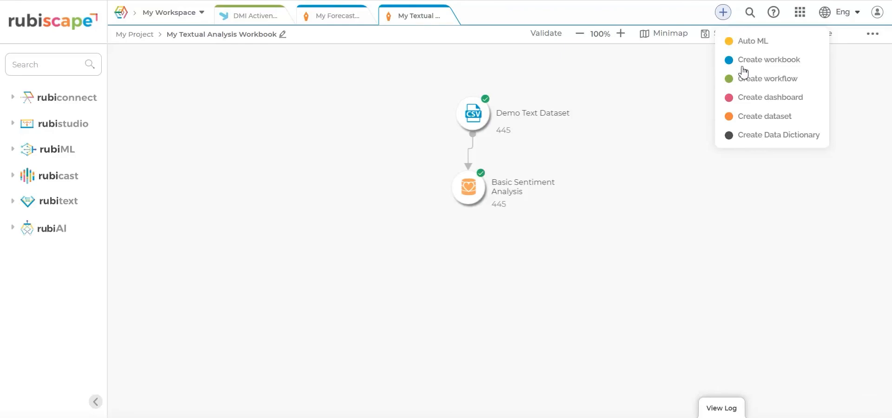
Step: Create a dashboard named 'My Dashboard' in My Project using the Iris dataset
click(743, 98)
click(495, 114)
text(My Dashboard)
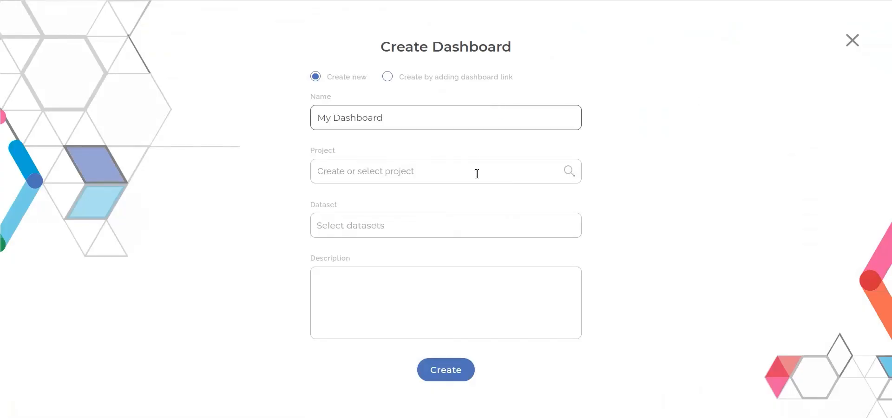
click(478, 174)
text(my)
click(438, 209)
click(438, 225)
click(438, 133)
text(iri)
click(370, 155)
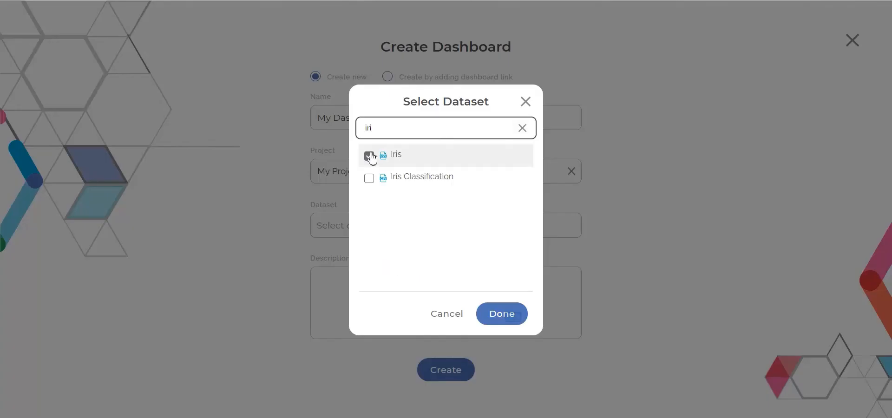
click(513, 317)
click(448, 371)
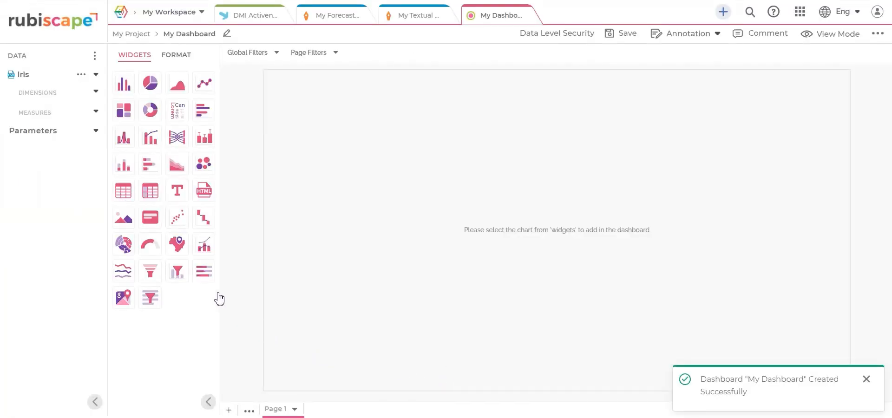
Step: Plot a pie chart of SepalLengthCm by Species, showing 250.30, 296.80 and 329.40
click(150, 93)
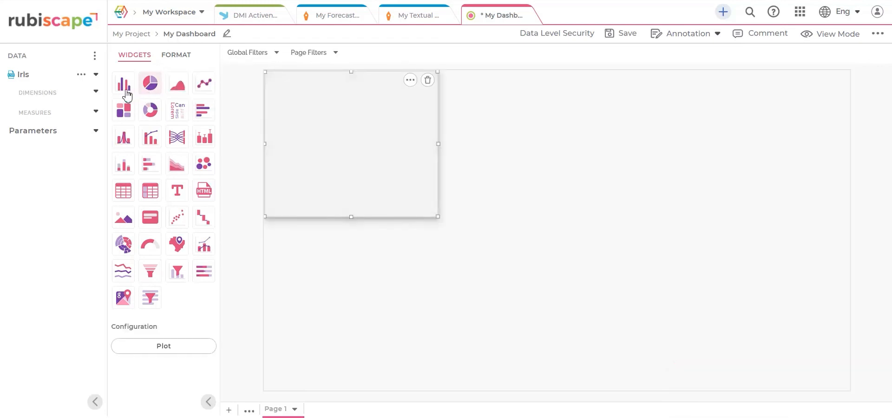
click(97, 92)
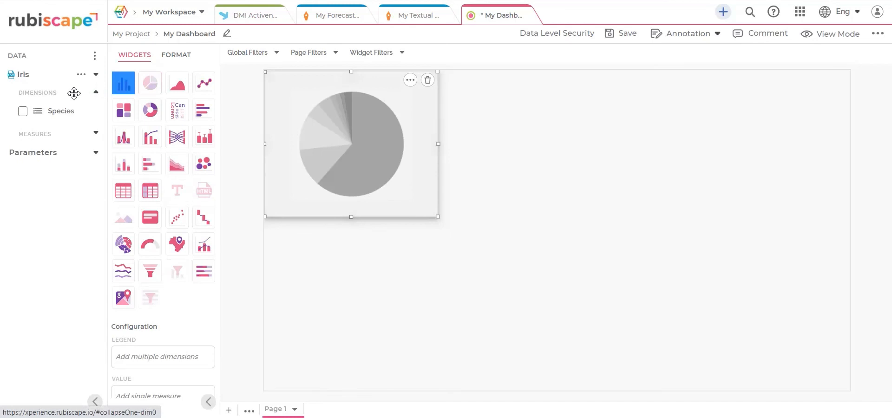
click(22, 110)
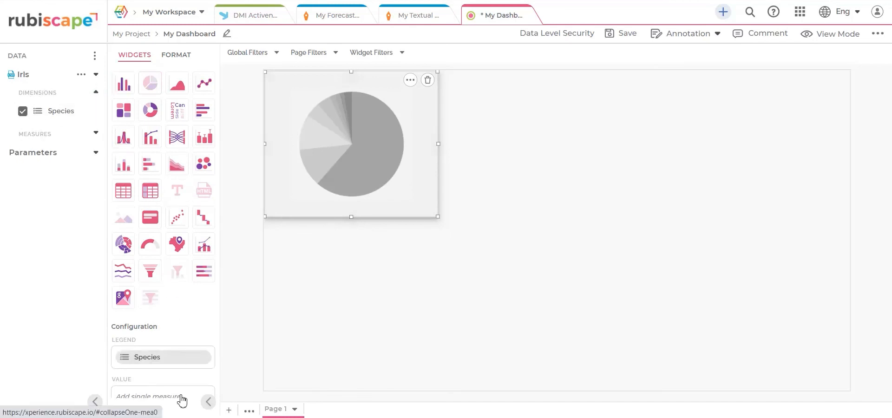
click(97, 134)
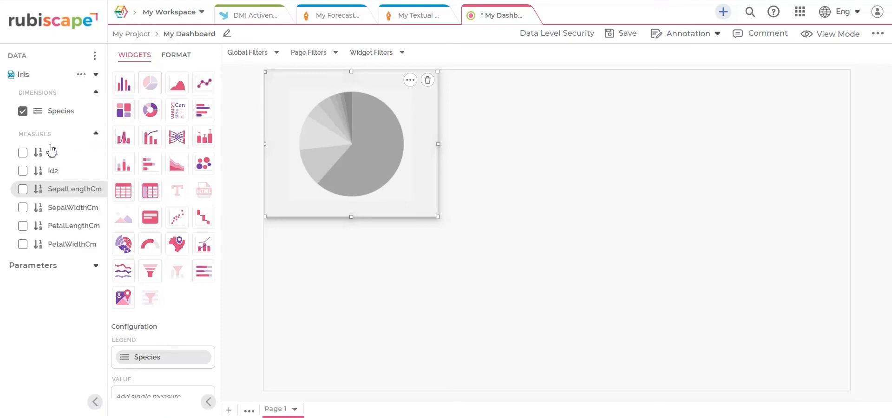
click(23, 190)
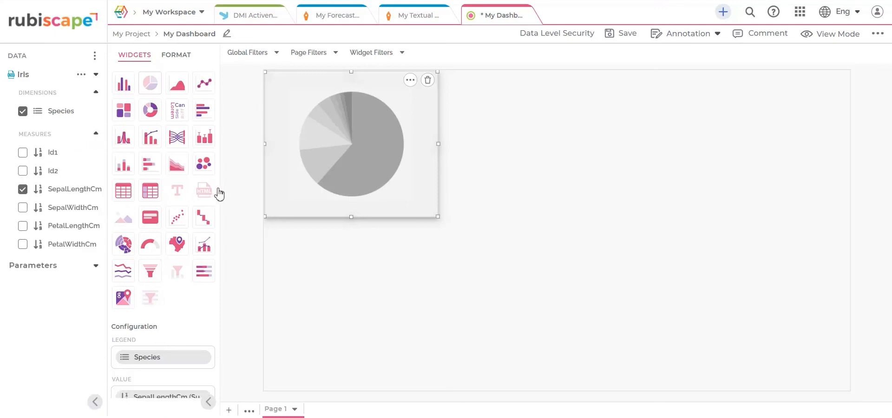
scroll(220, 223, down, 2)
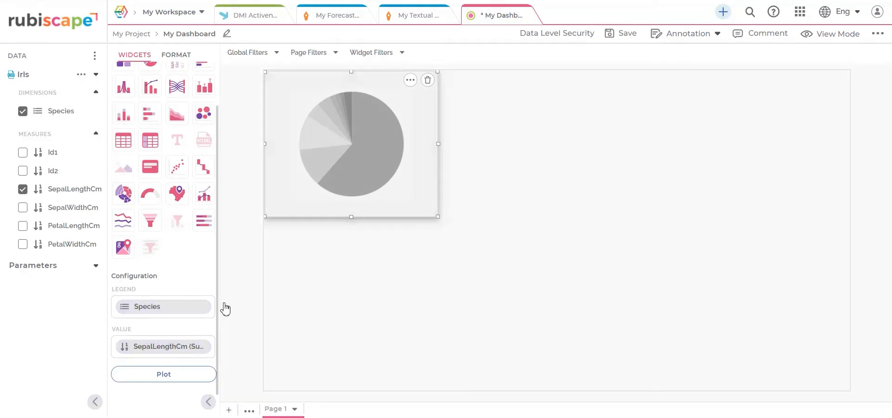
click(179, 378)
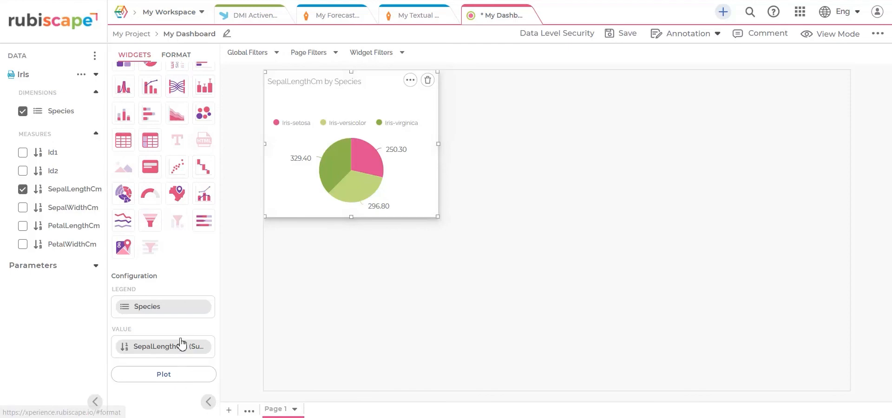
click(183, 55)
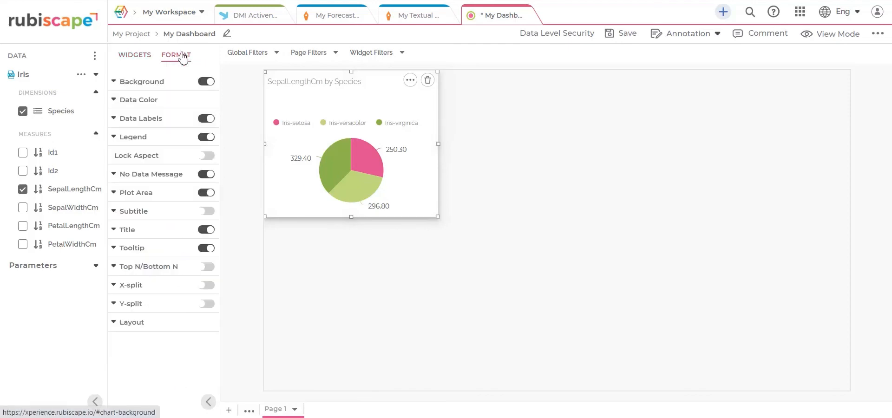
Step: Set the chart background colour to light grey
click(115, 83)
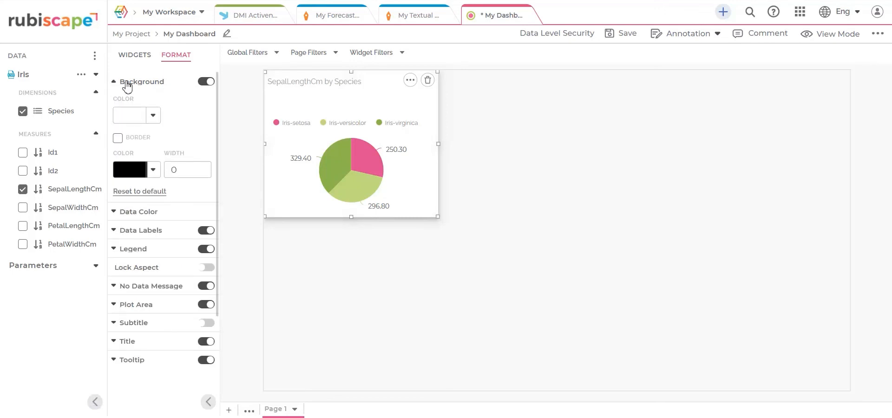
click(153, 116)
click(123, 167)
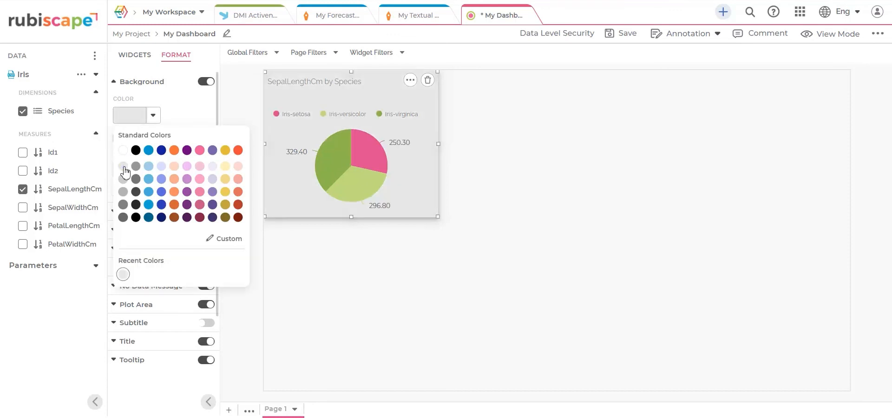
click(154, 116)
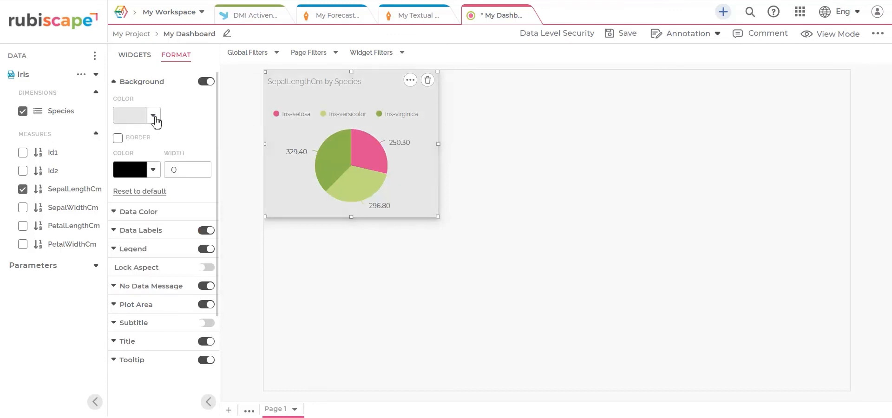
Step: Colour the slices light blue for Iris-setosa, pink for Iris-versicolor, light yellow for Iris-virginica
click(116, 211)
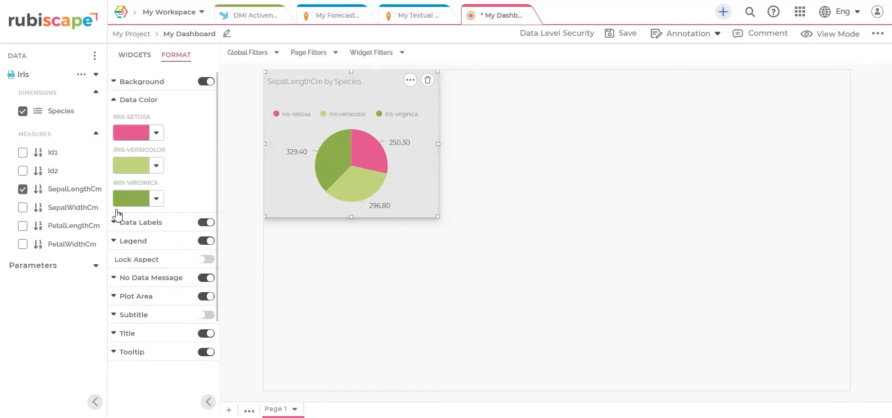
click(157, 134)
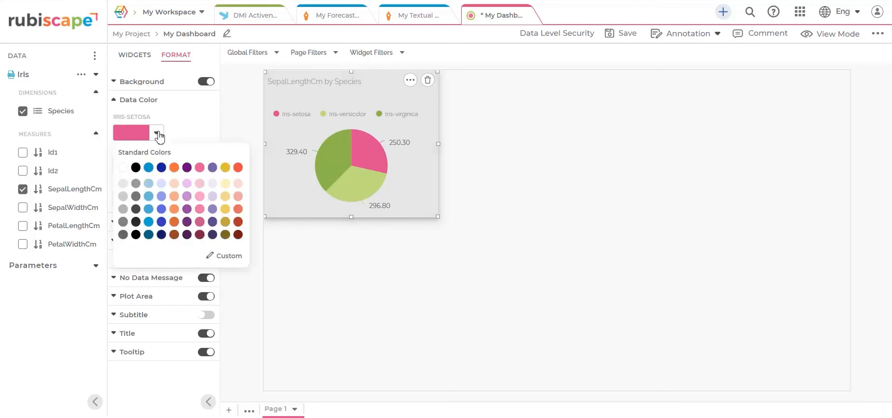
click(149, 184)
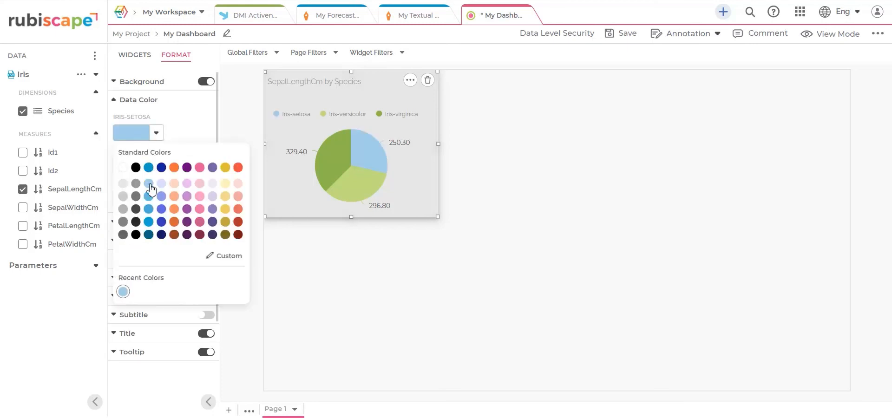
click(158, 134)
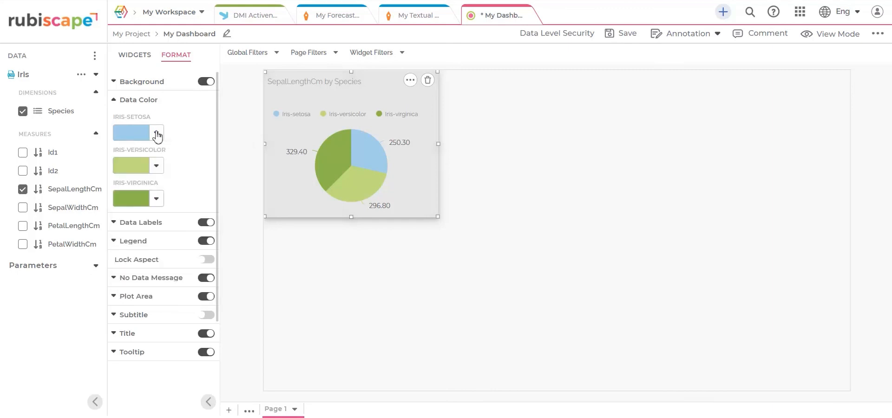
click(157, 166)
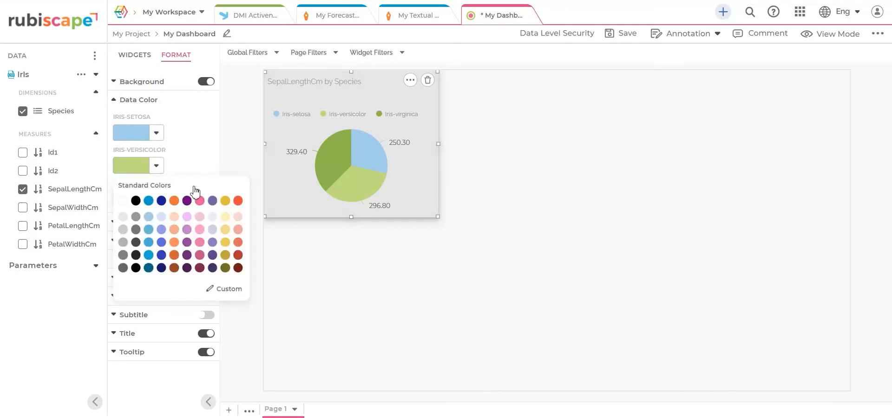
click(200, 217)
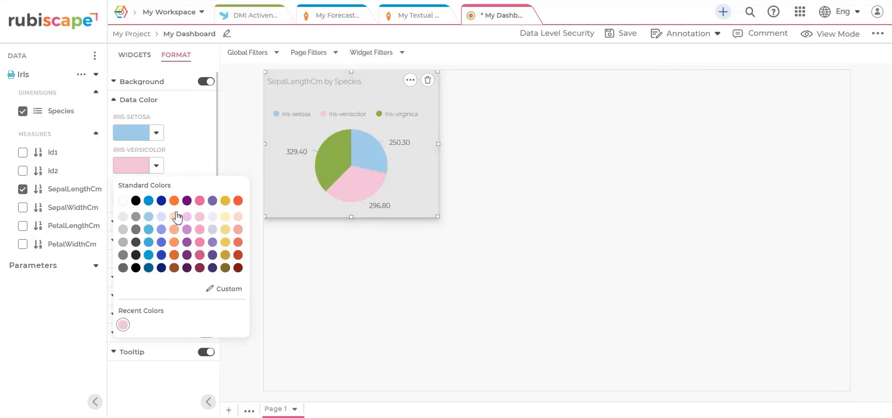
click(157, 167)
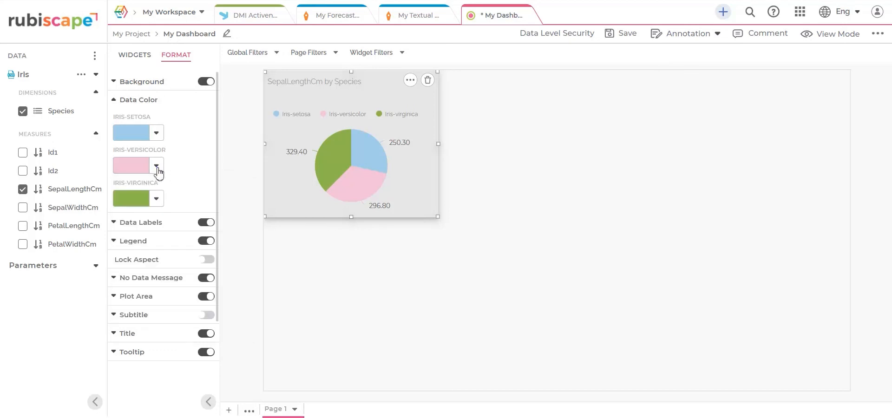
click(160, 200)
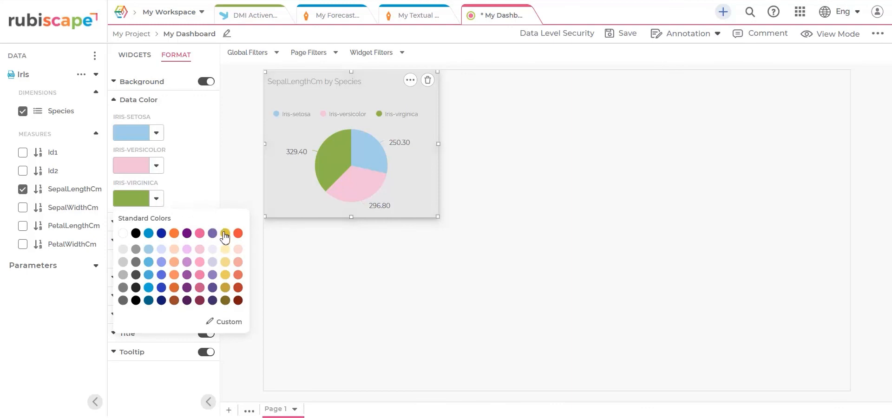
click(225, 250)
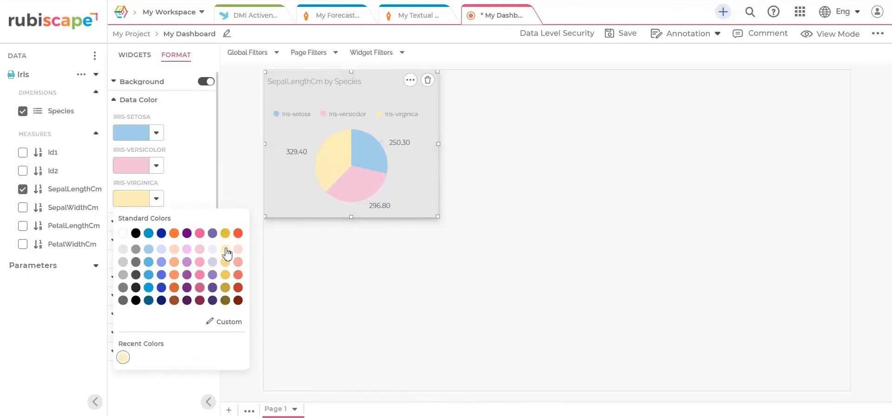
click(157, 202)
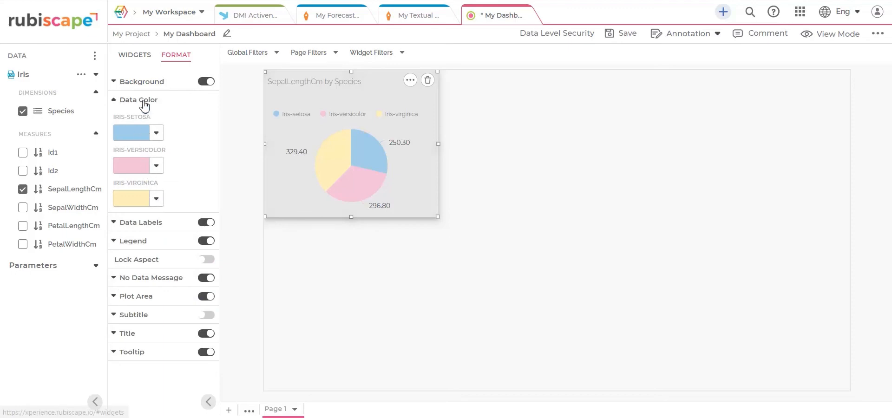
click(144, 56)
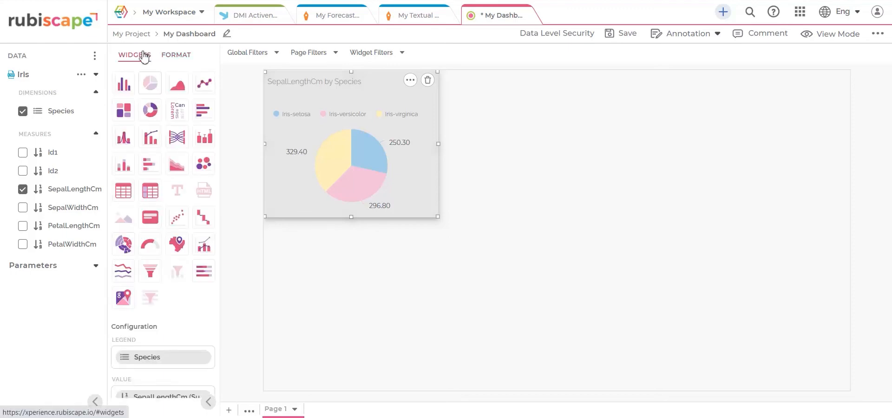
Step: Change the species chart into a donut chart
click(124, 84)
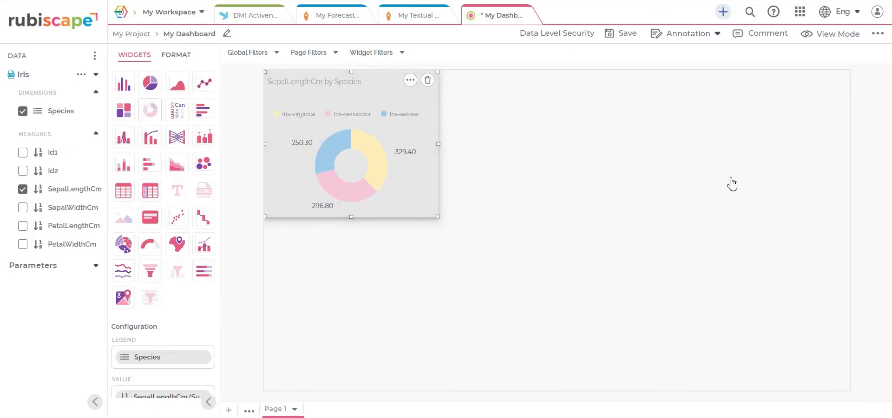
click(878, 36)
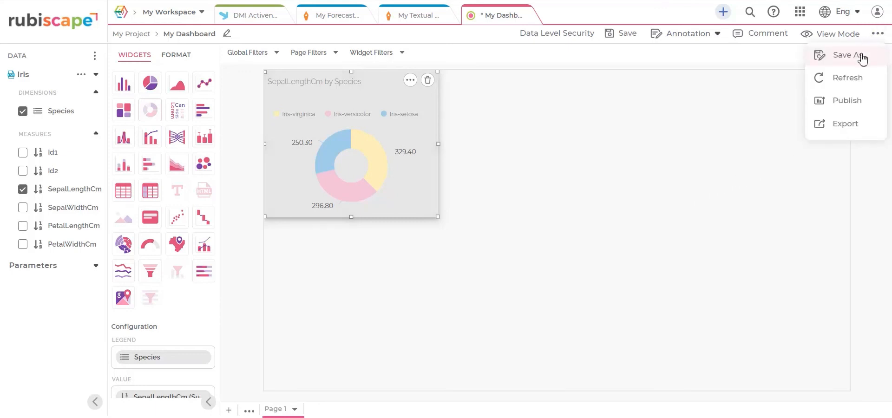
Step: Publish My Dashboard with a public link valid for 3 days
click(859, 100)
text(3)
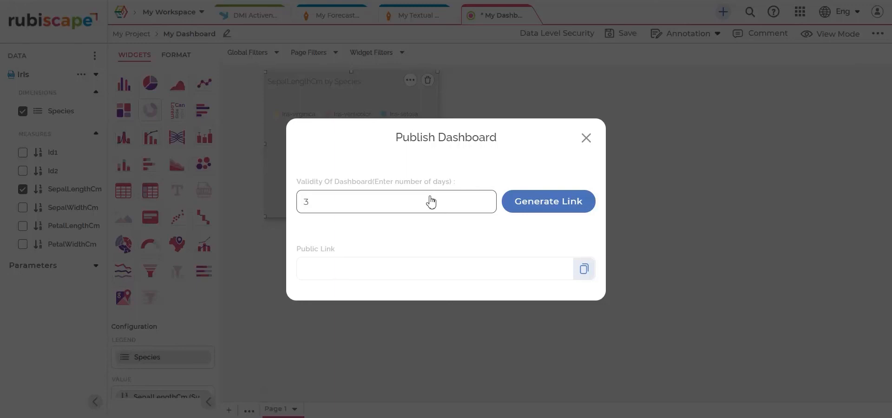
click(545, 211)
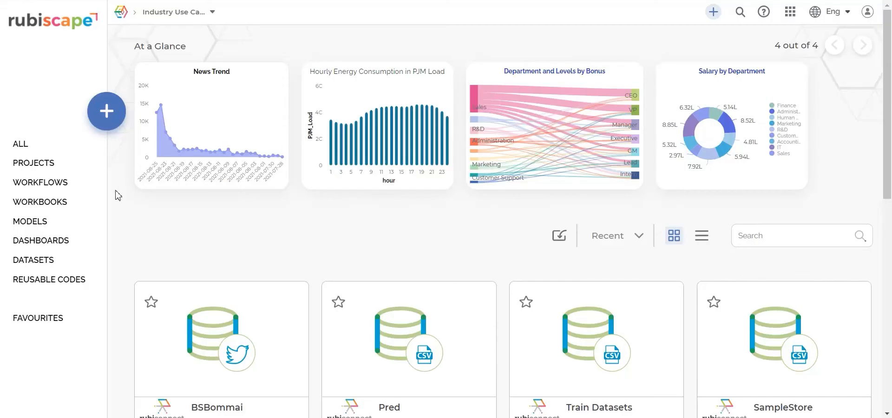
Step: Open the Telecom Analysis dashboard and add a global filter on State
click(80, 250)
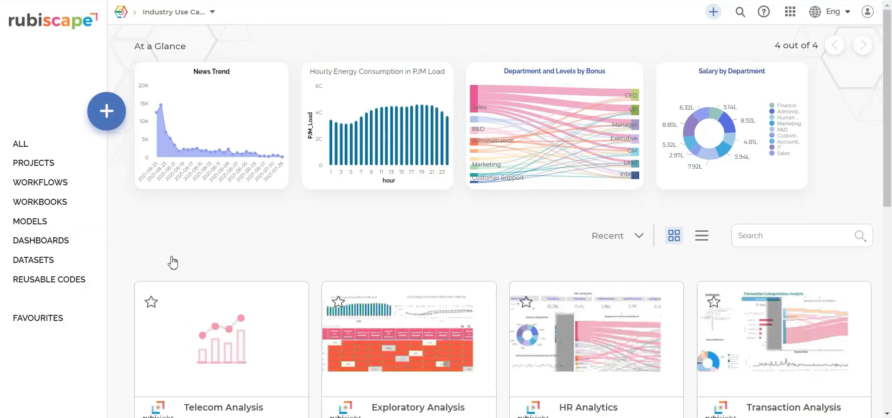
click(232, 339)
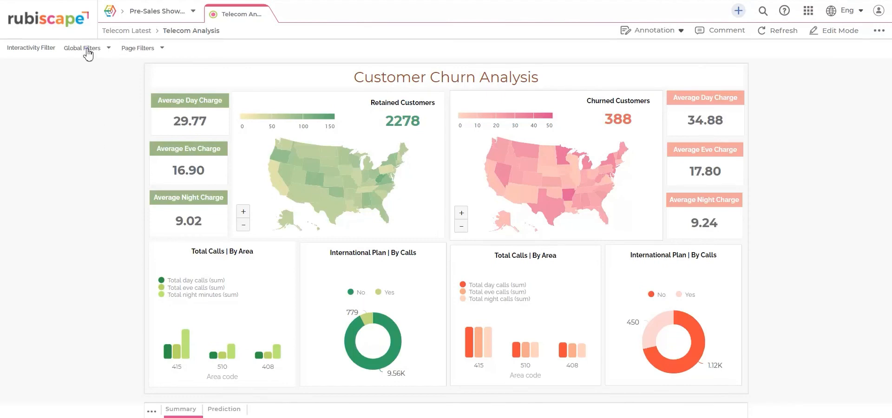
click(87, 50)
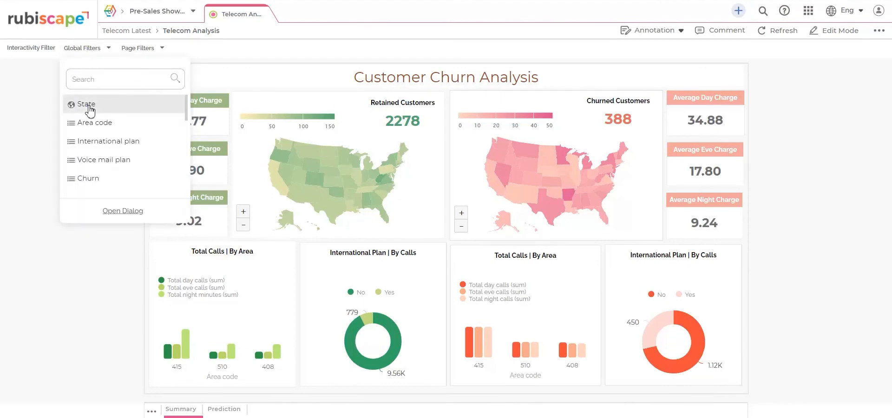
click(176, 101)
Step: Add a global filter on Area code
click(221, 51)
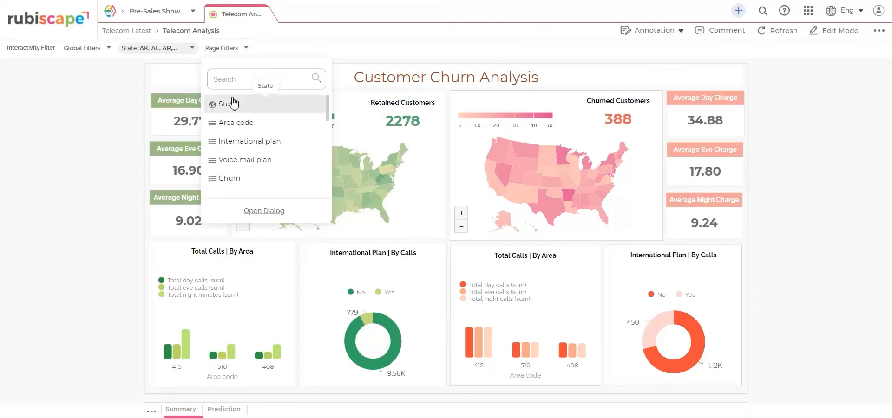
click(247, 48)
click(92, 49)
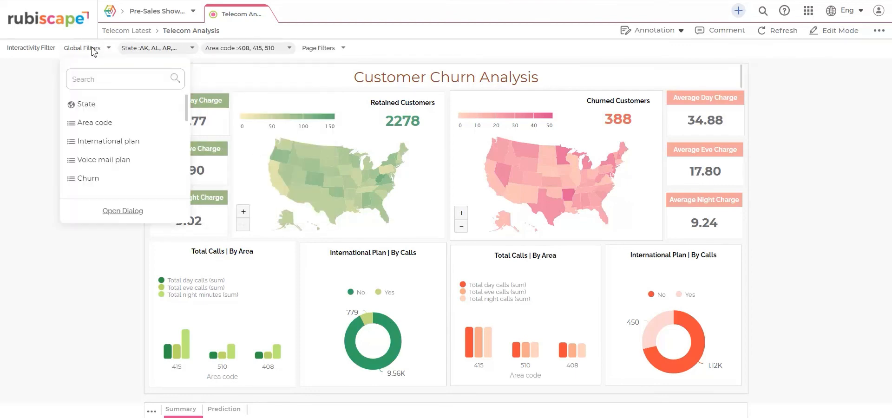
click(229, 83)
Step: Filter to Wyoming retained customers on the map, clear it, then add and remove a Churn widget filter
click(313, 153)
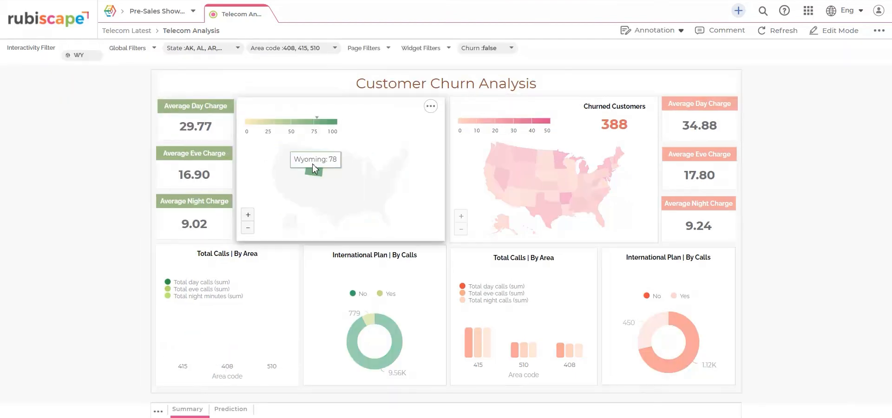
click(315, 175)
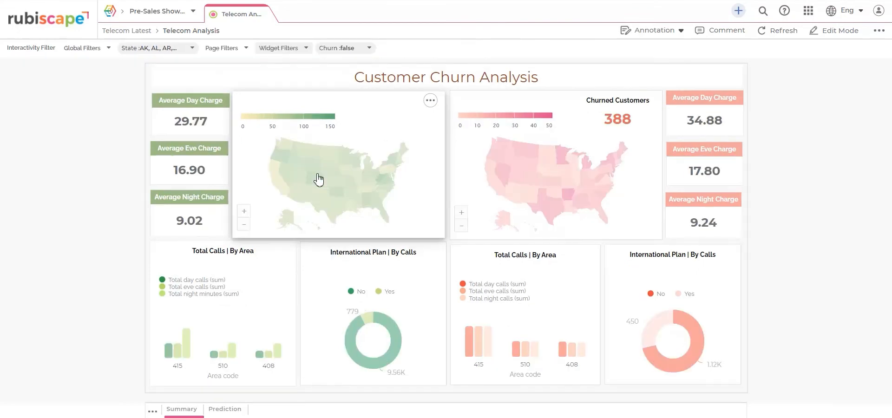
click(274, 49)
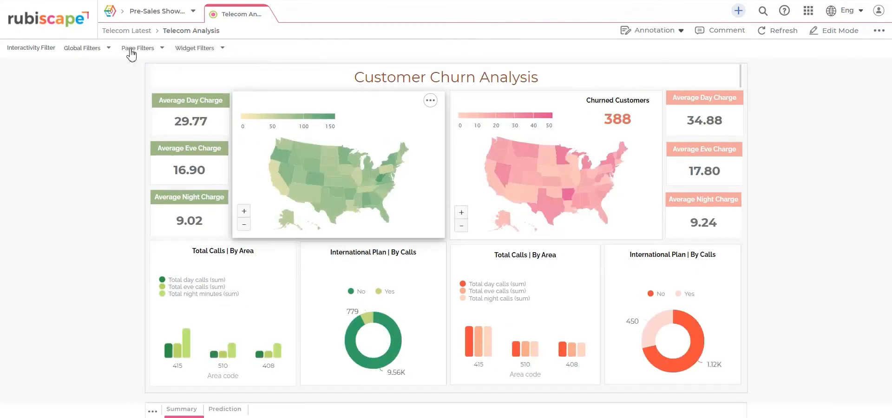
click(218, 50)
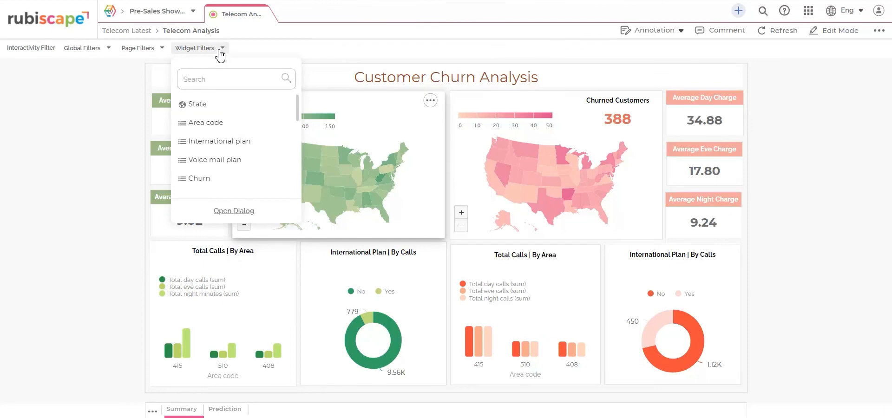
click(201, 181)
click(327, 58)
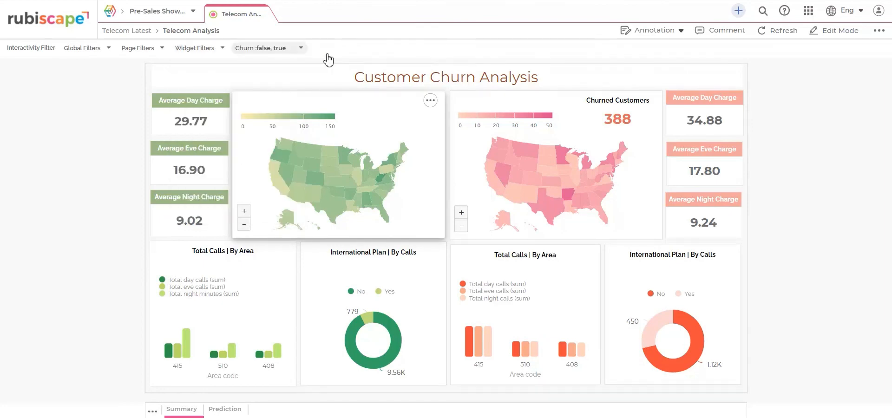
click(293, 51)
Step: Add a State widget filter and view the Average Eve Charge and Average Day Charge cards' filters
click(223, 49)
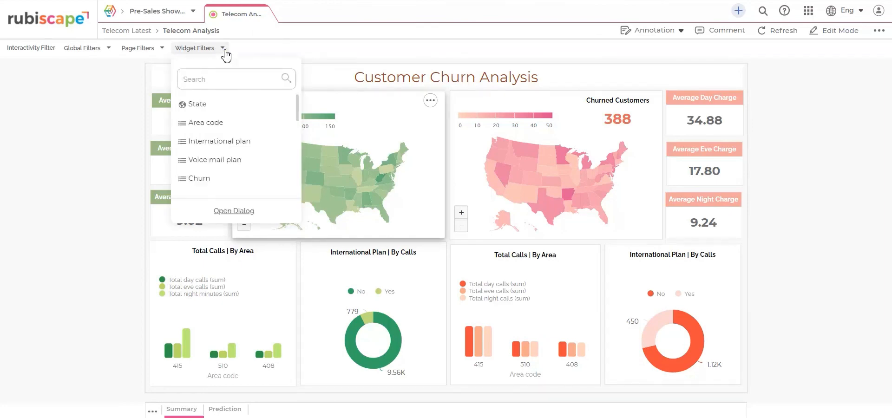
click(212, 104)
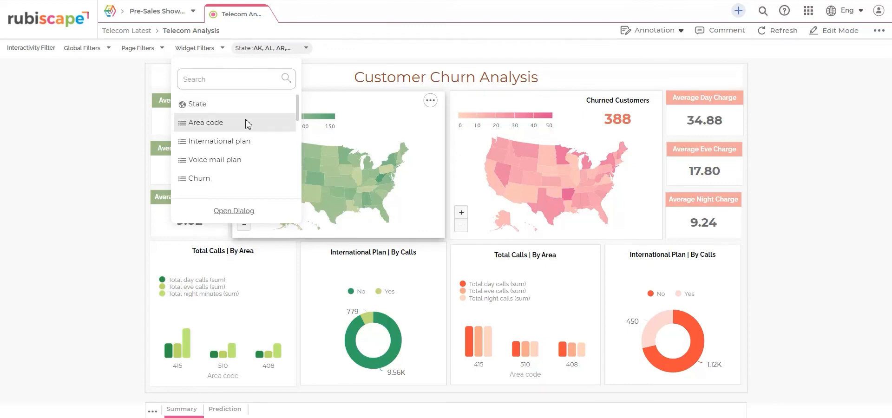
click(327, 58)
click(172, 167)
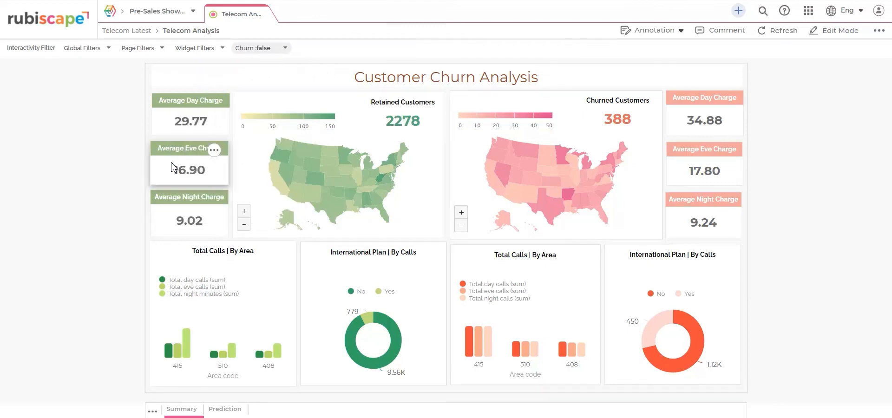
click(209, 105)
Step: Set the Churn widget filter to include both false and true, and apply it
click(277, 50)
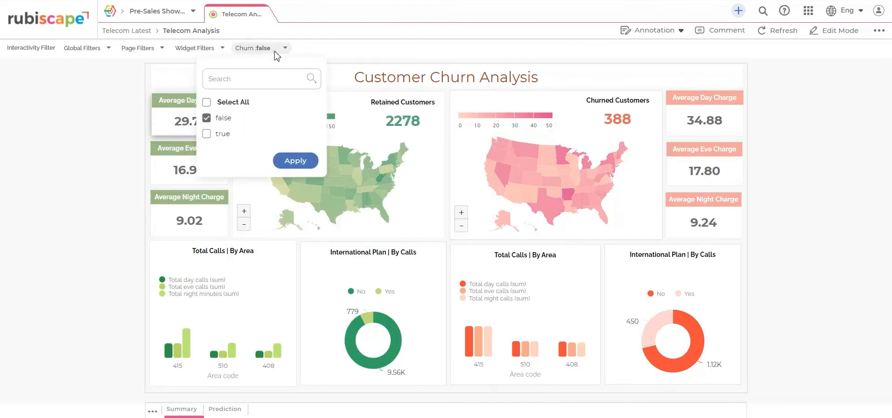
click(207, 136)
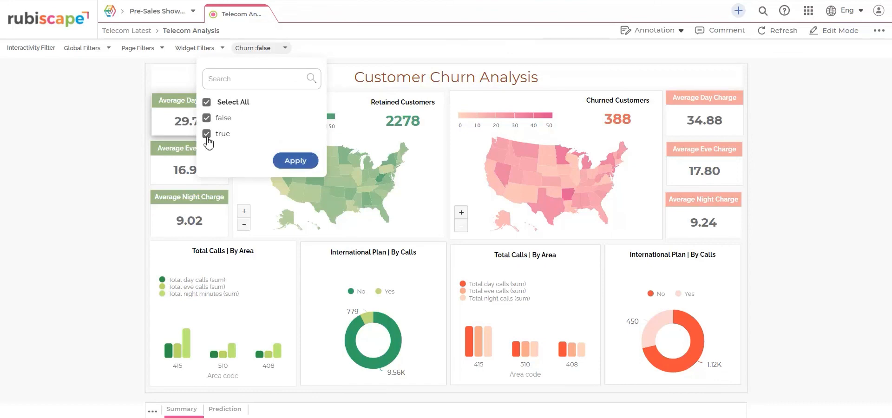
click(289, 158)
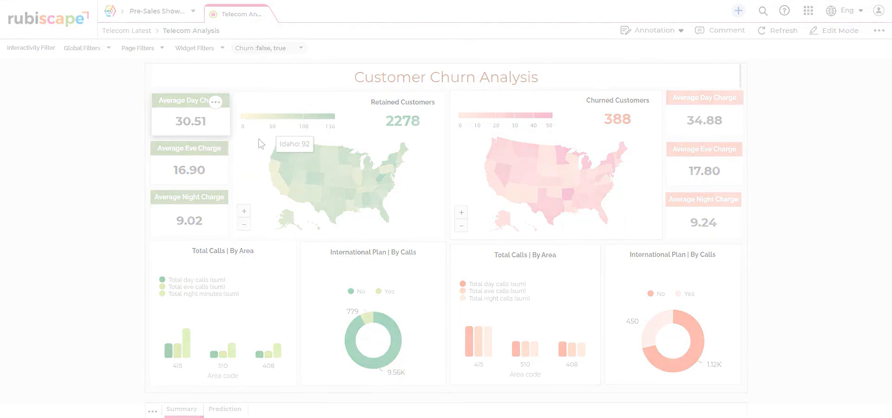